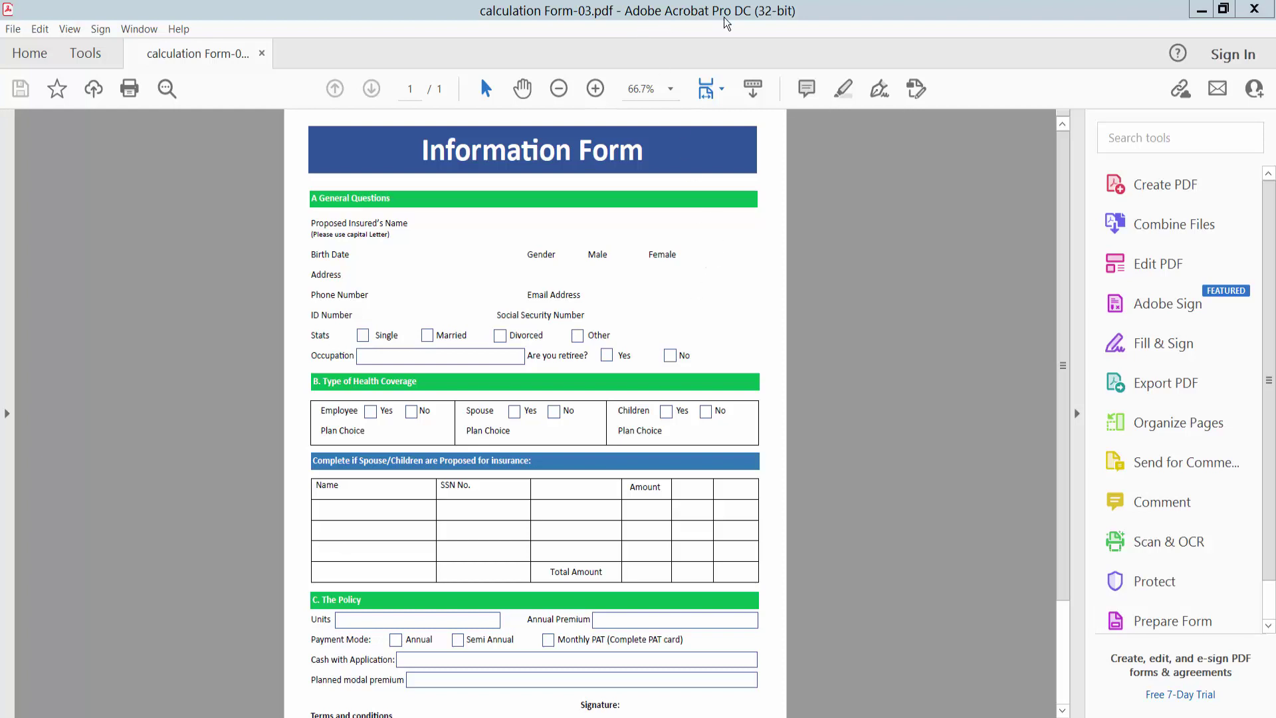
Start Prepare Form on calculation Form-03.pdf so its fields are auto-detected.
click(731, 335)
ctrl+scroll(731, 330, up, 1)
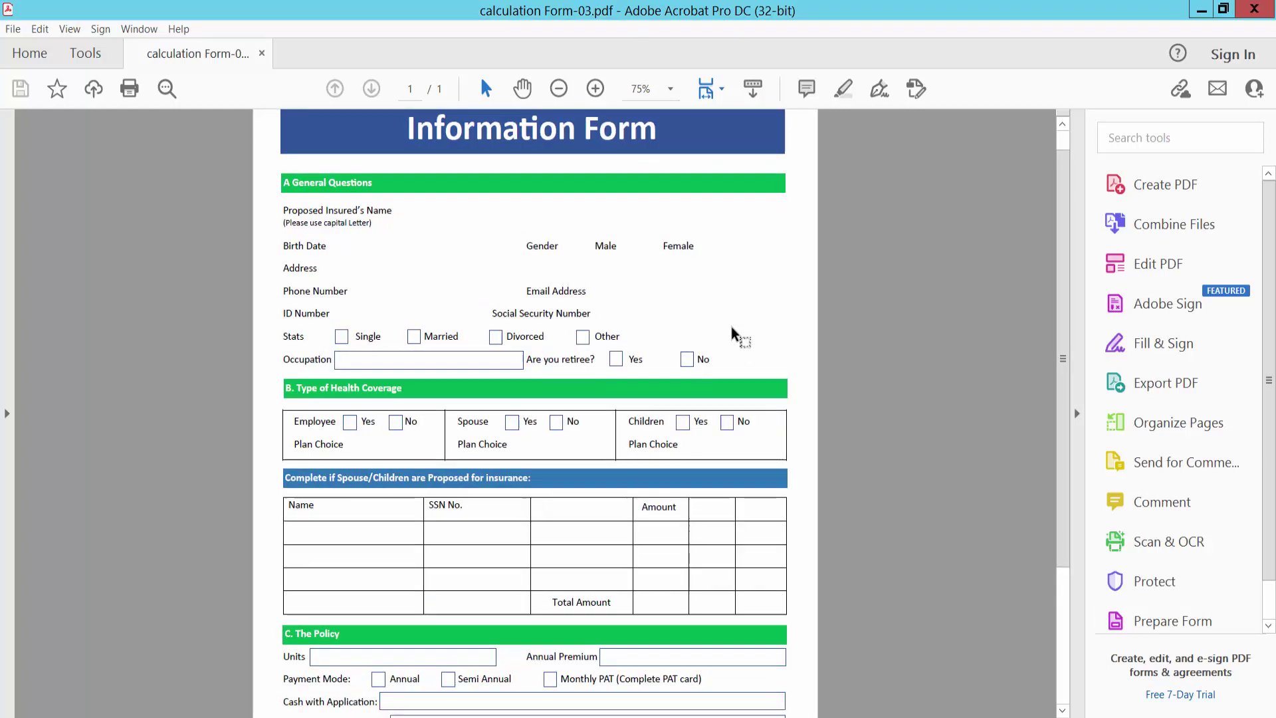
scroll(732, 334, up, 1)
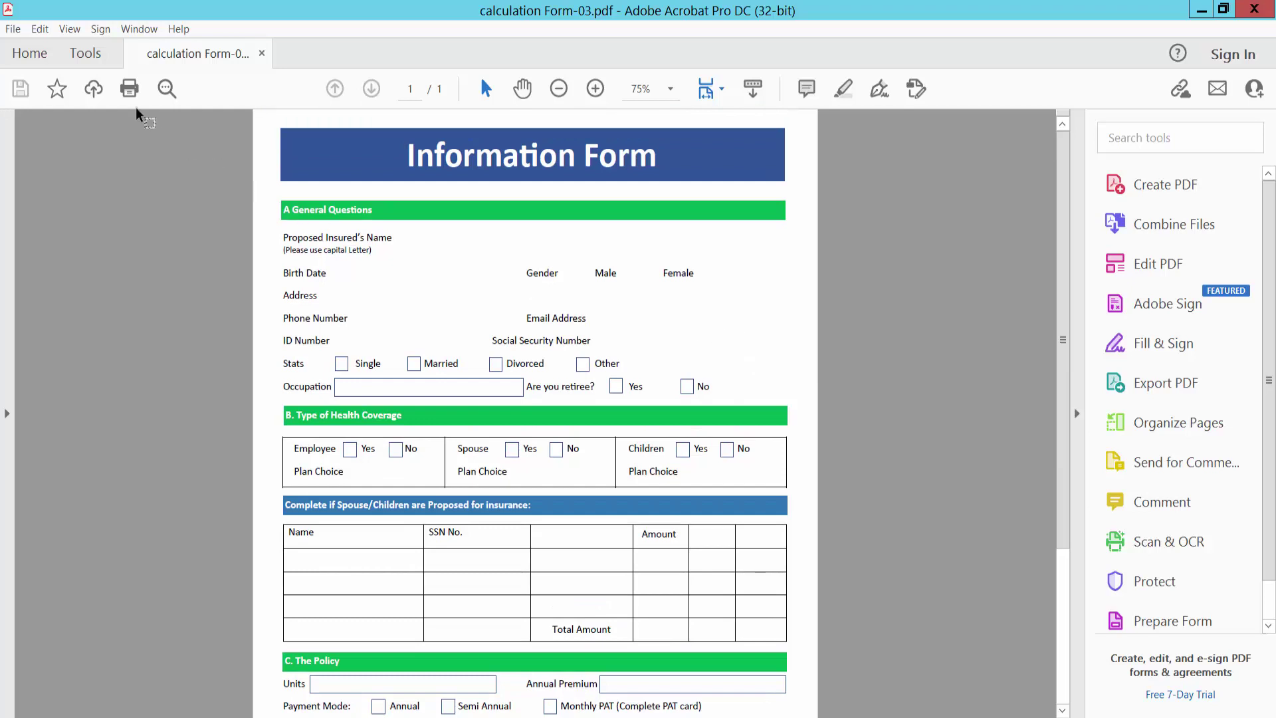
click(89, 59)
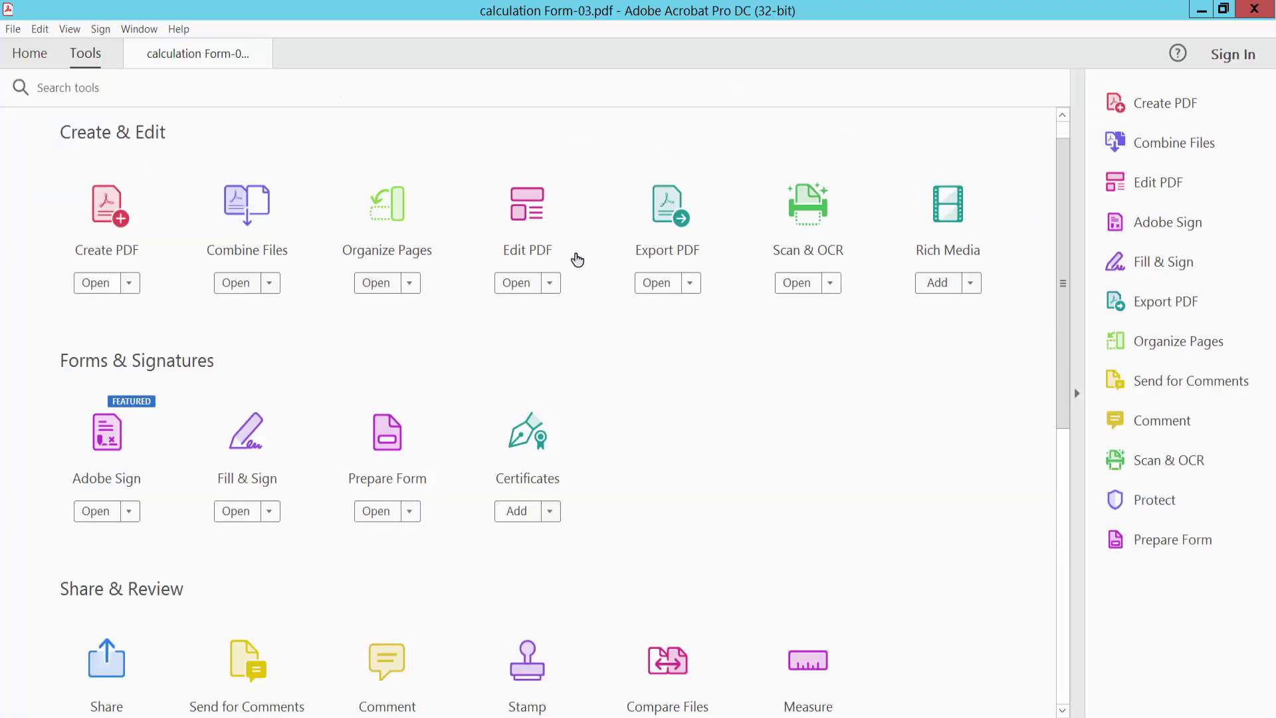
scroll(585, 269, down, 2)
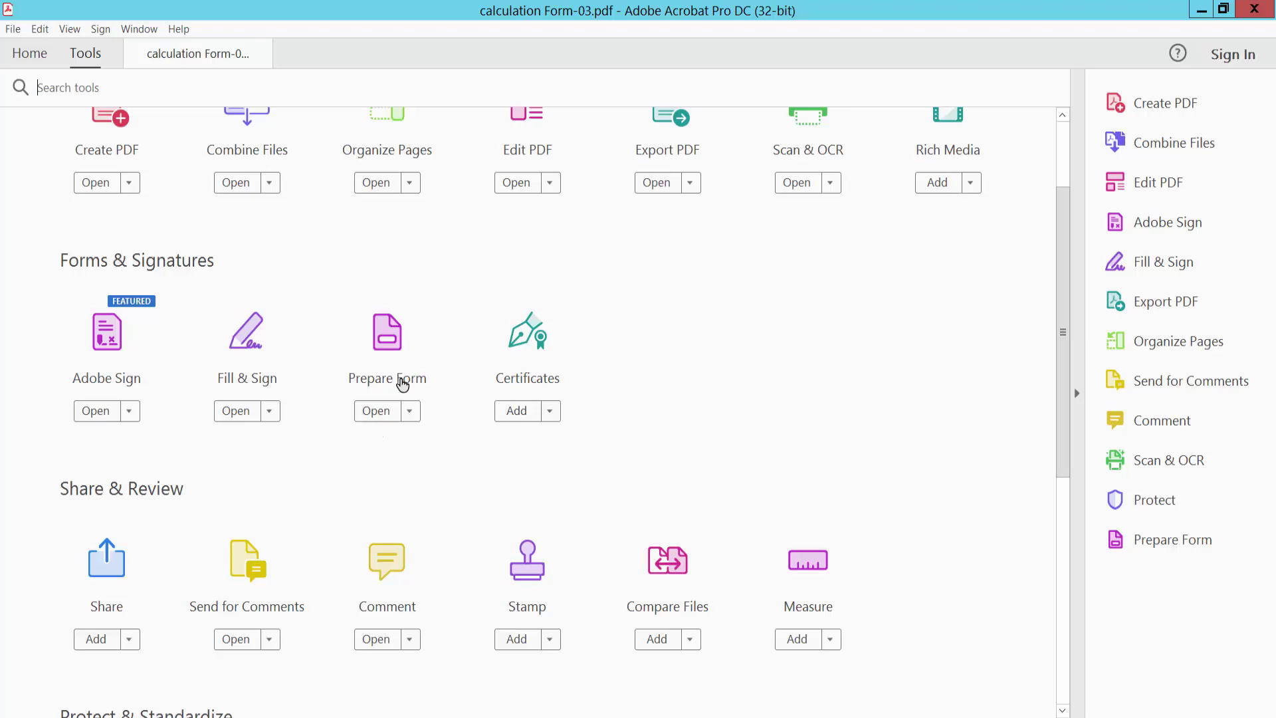
click(388, 336)
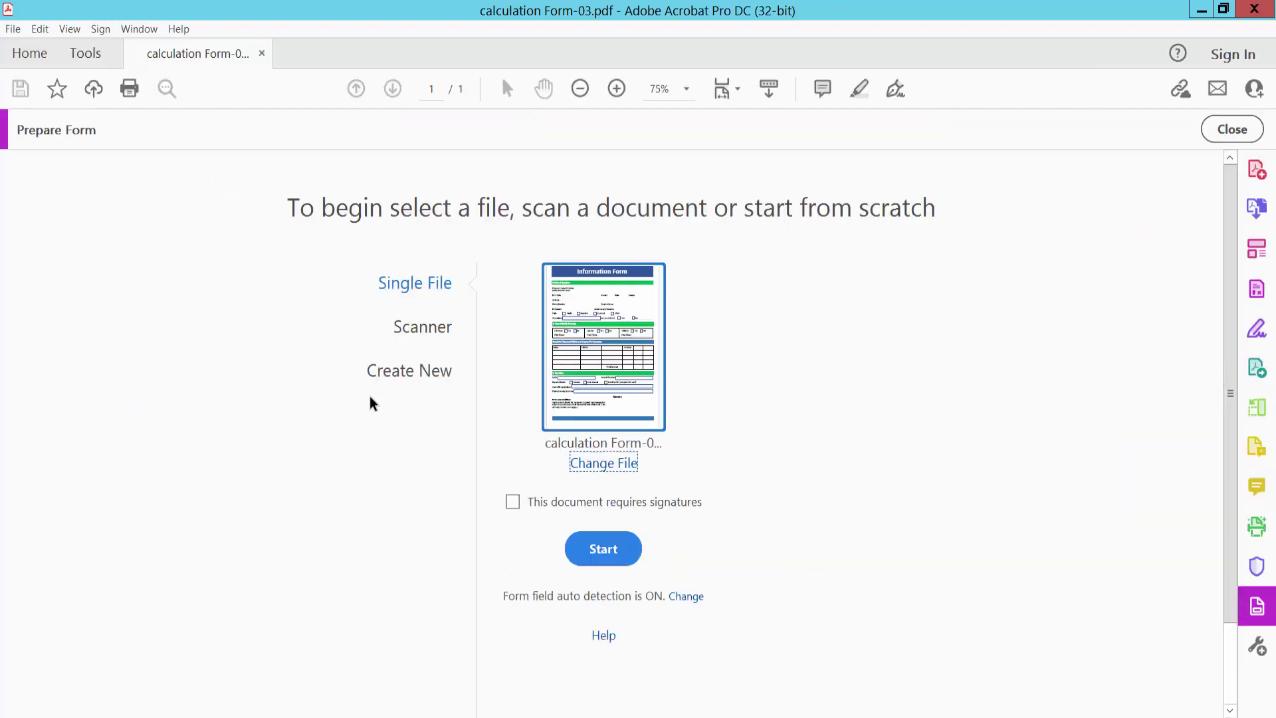
click(606, 554)
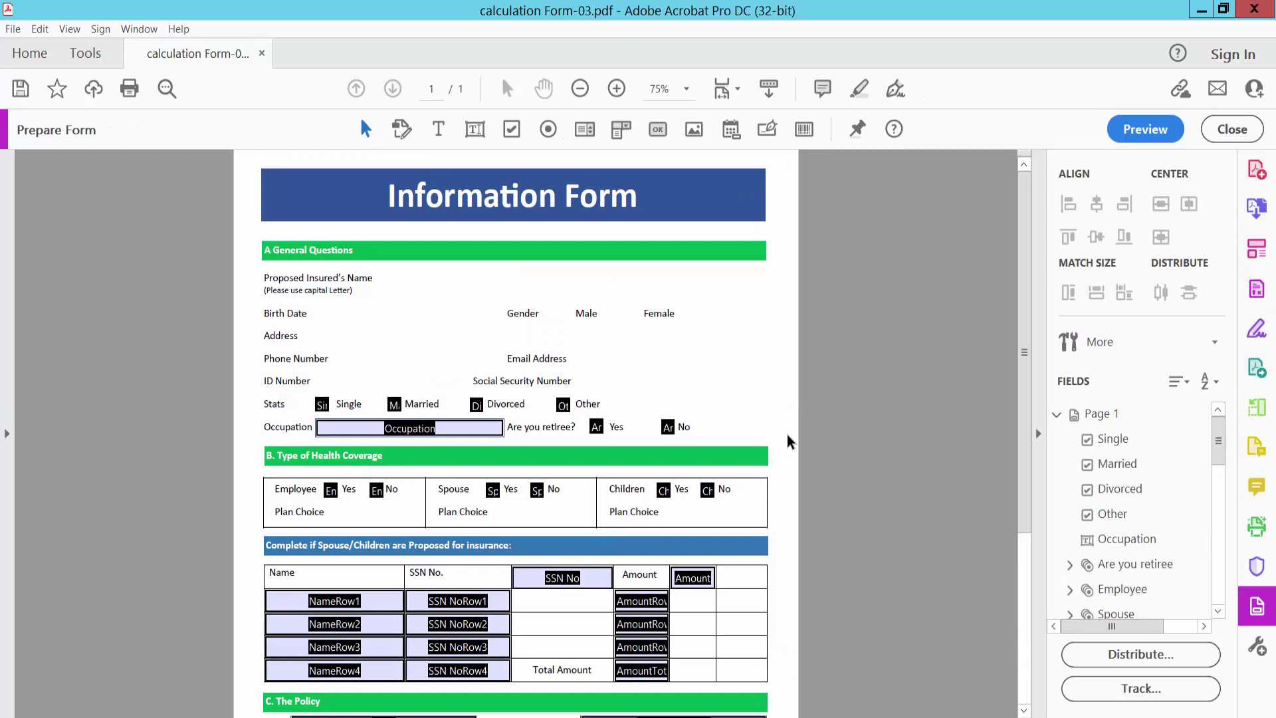
Review the detected fields, selecting and deselecting SSN NoRow1, then switch to Preview.
scroll(770, 339, down, 1)
scroll(771, 339, down, 2)
scroll(771, 338, down, 2)
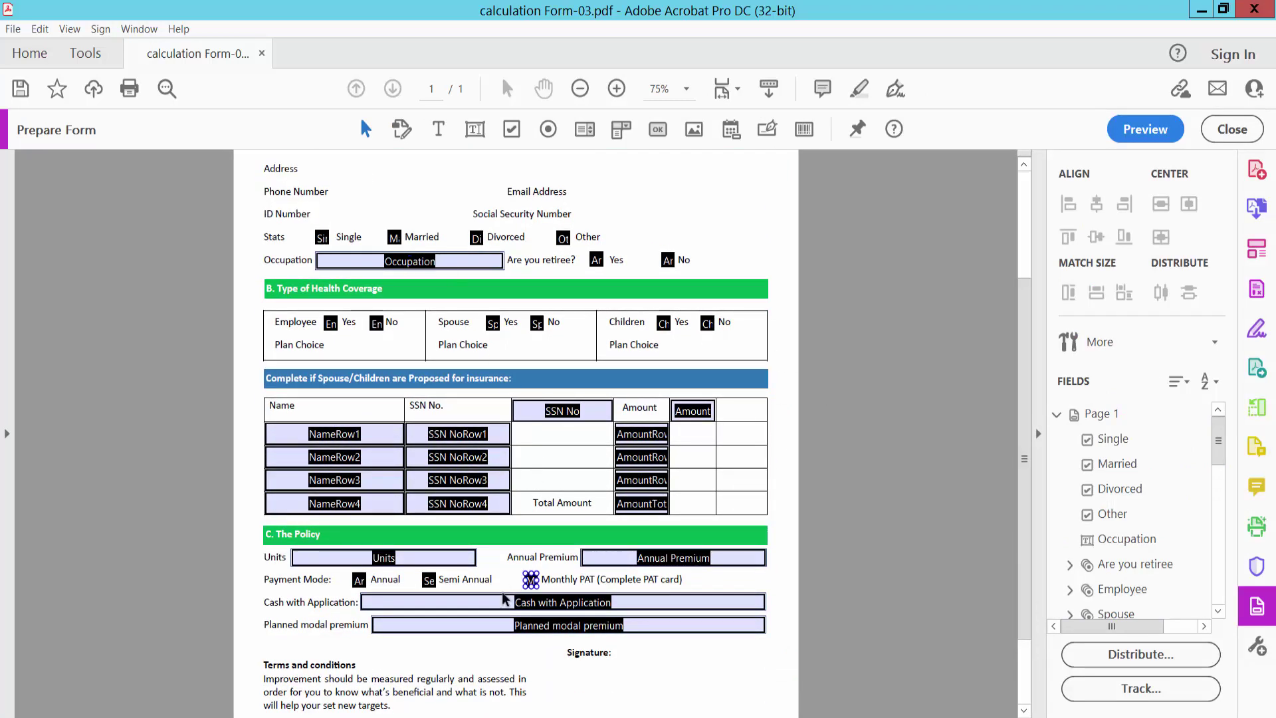
scroll(479, 492, up, 1)
click(478, 470)
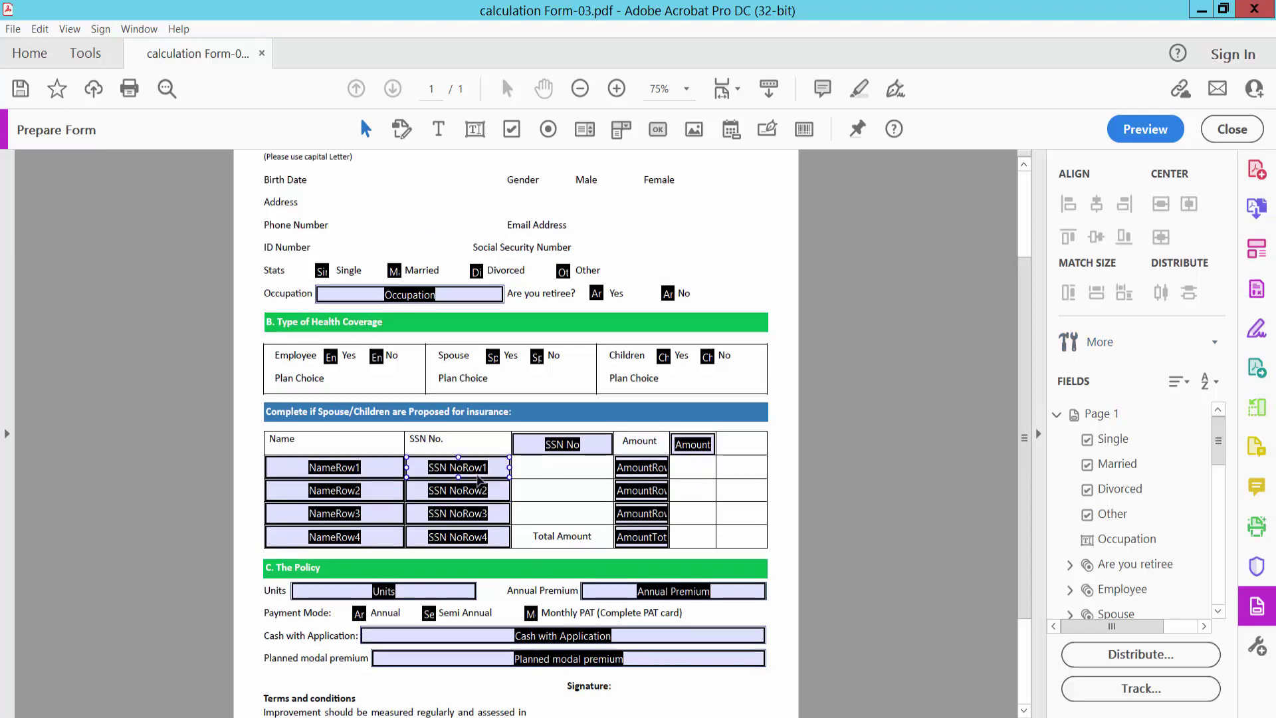
click(517, 471)
click(1138, 132)
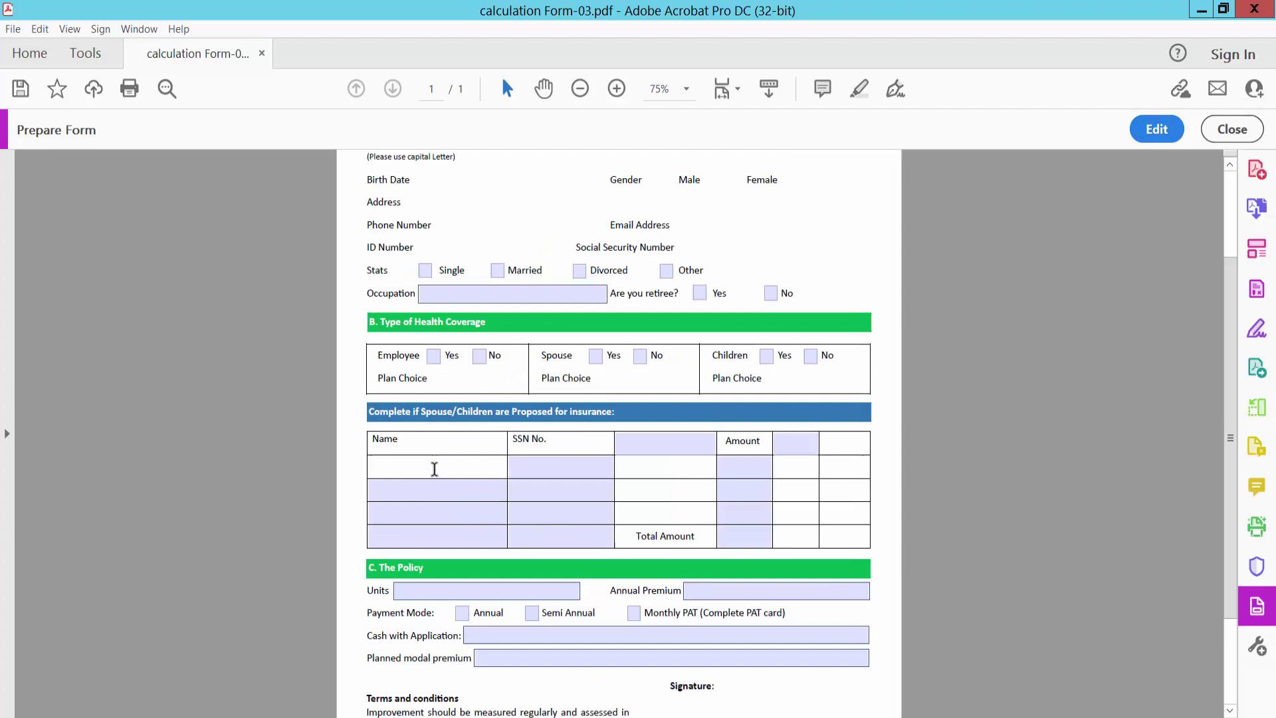
Type sample text into the table's Name fields and scroll back to the top.
text(ep)
text(e tex)
click(433, 536)
text(14)
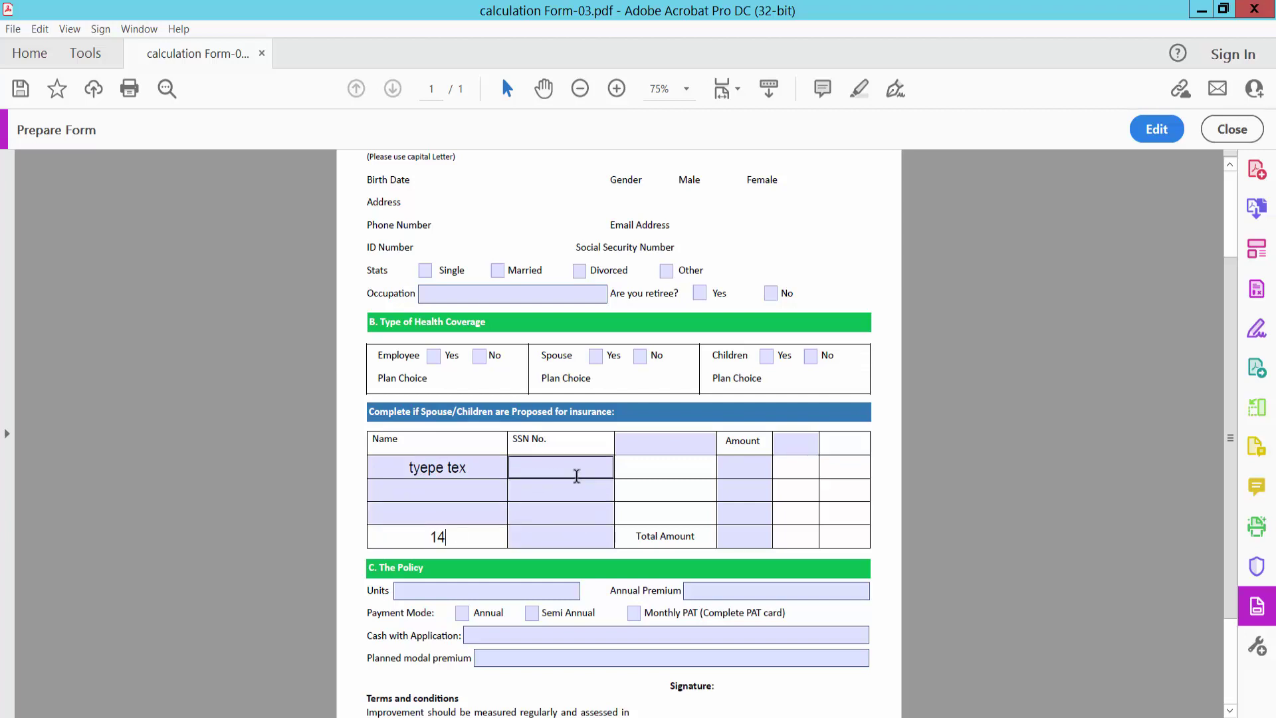
scroll(864, 422, up, 3)
scroll(705, 357, up, 2)
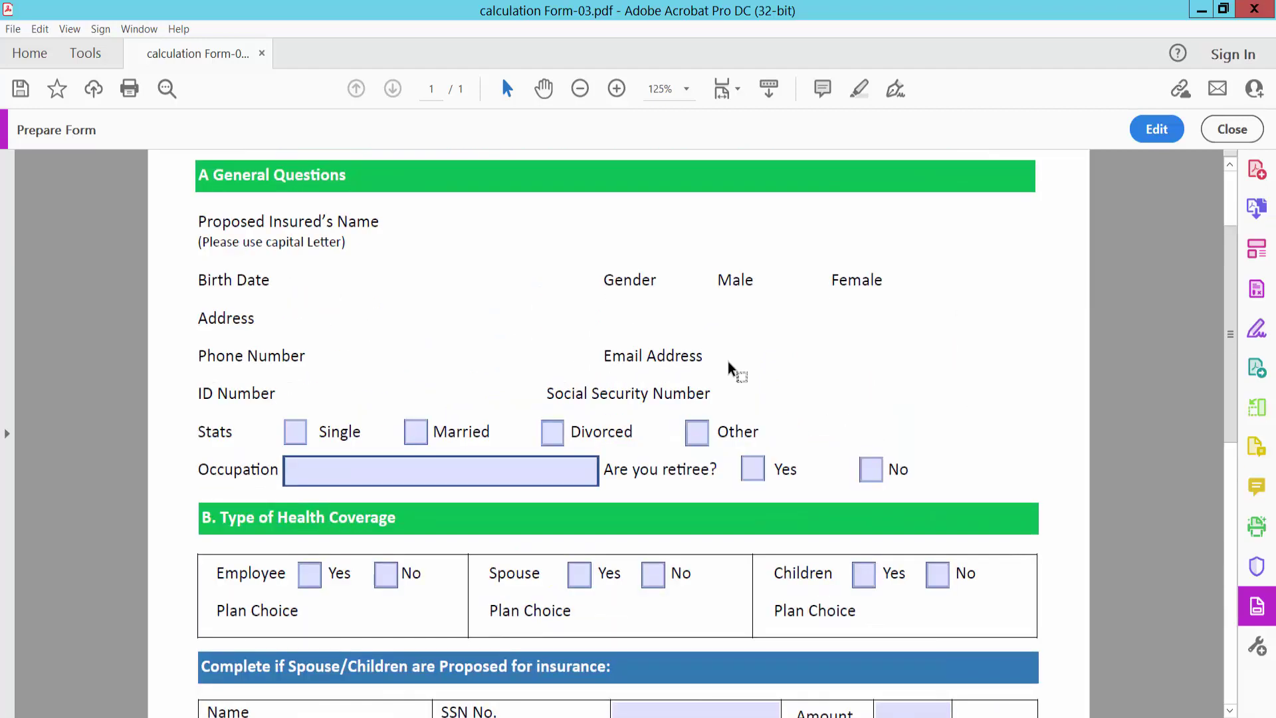
Draw a Text1 text field stretching along the Proposed Insured's Name line.
click(1147, 129)
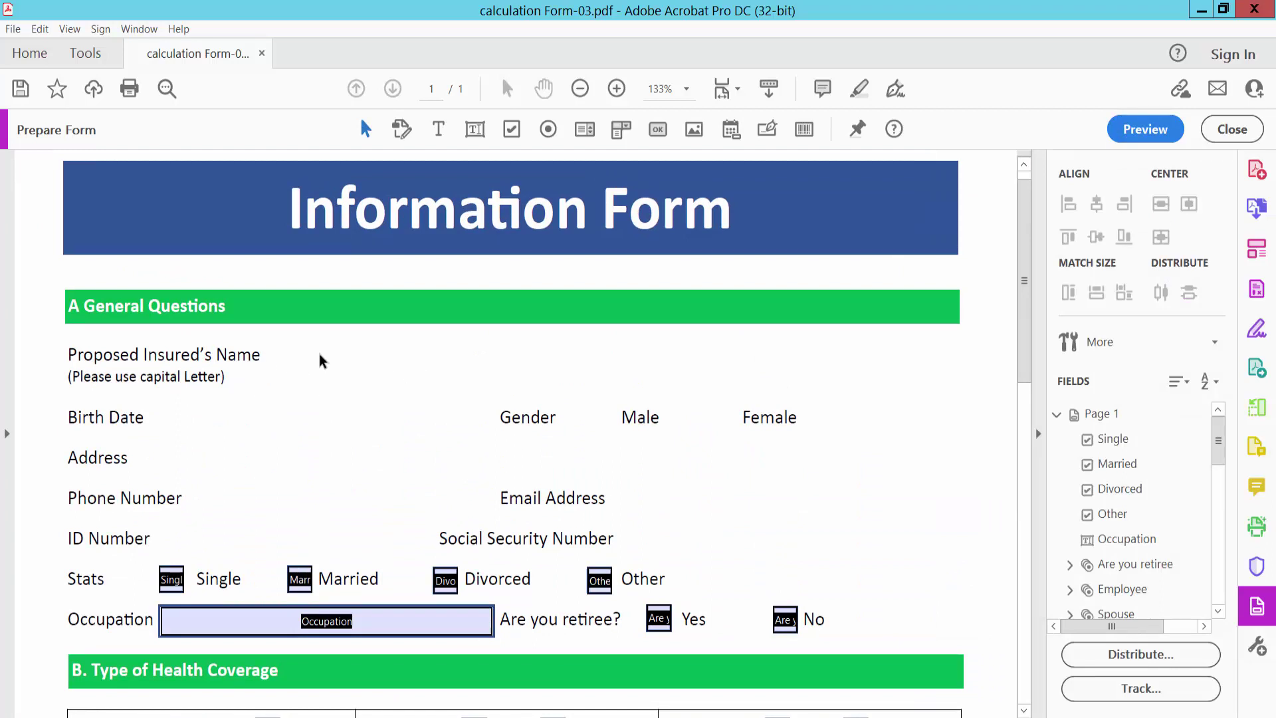
click(476, 133)
click(476, 133)
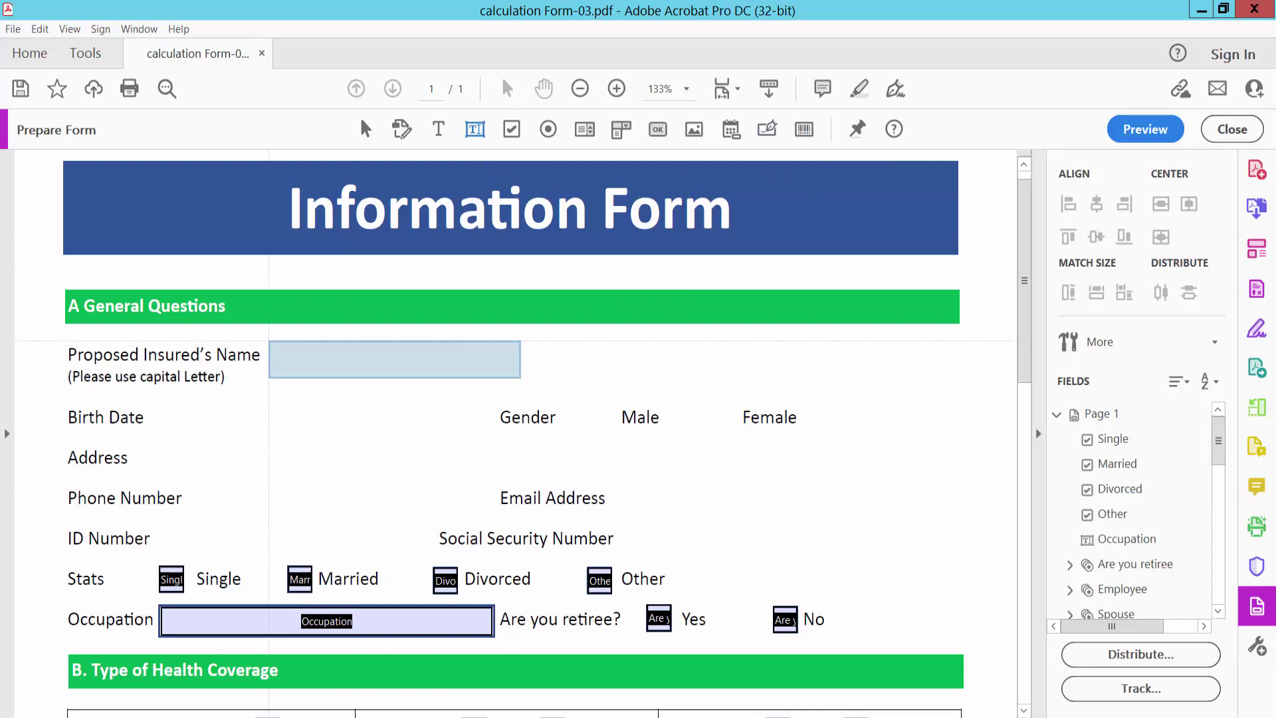
mouse_move(269, 338)
mouse_down()
mouse_move(467, 370)
mouse_move(710, 374)
mouse_up()
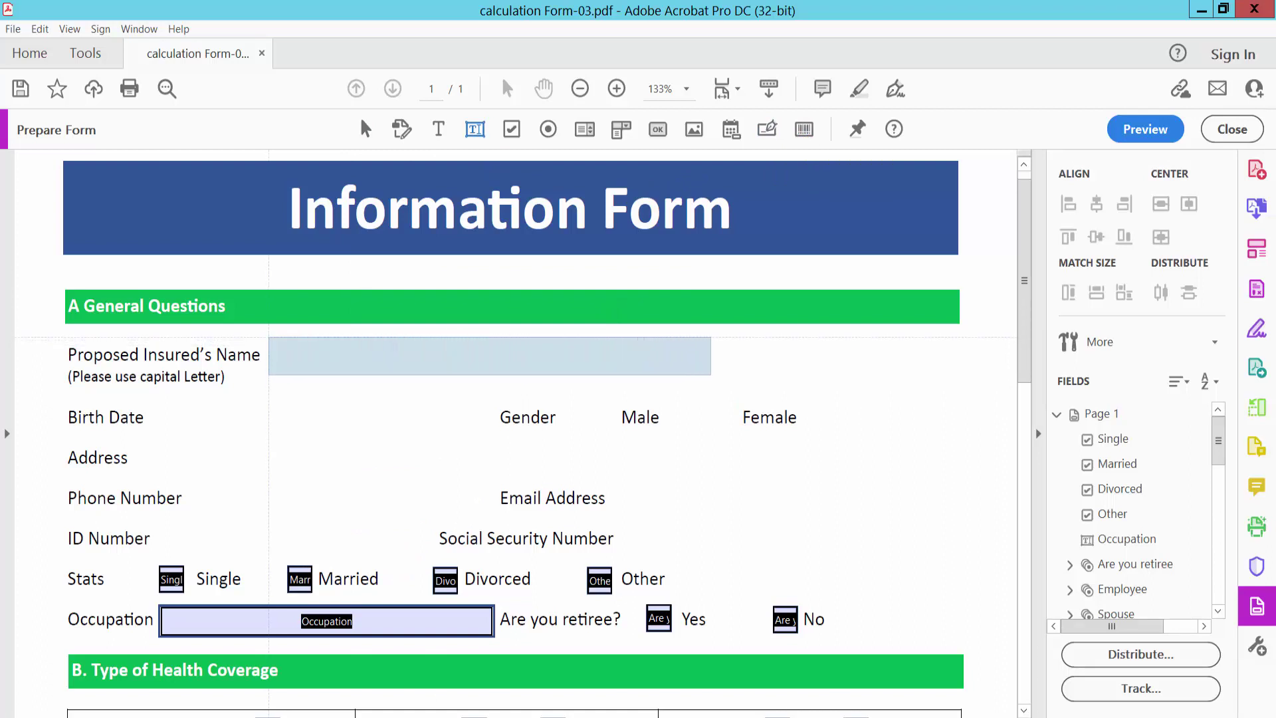
drag(716, 375, 731, 374)
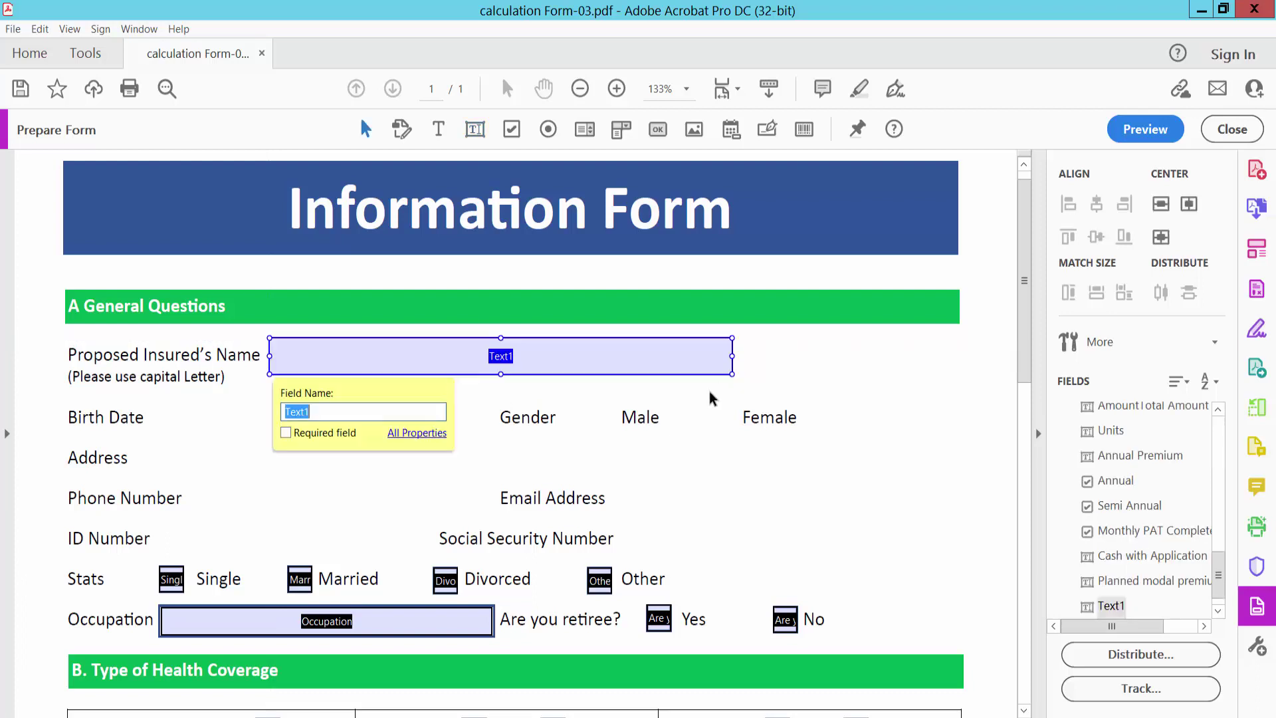
right_click(436, 358)
Open Text1's properties, keep it visible, and move to its Appearance settings.
click(475, 272)
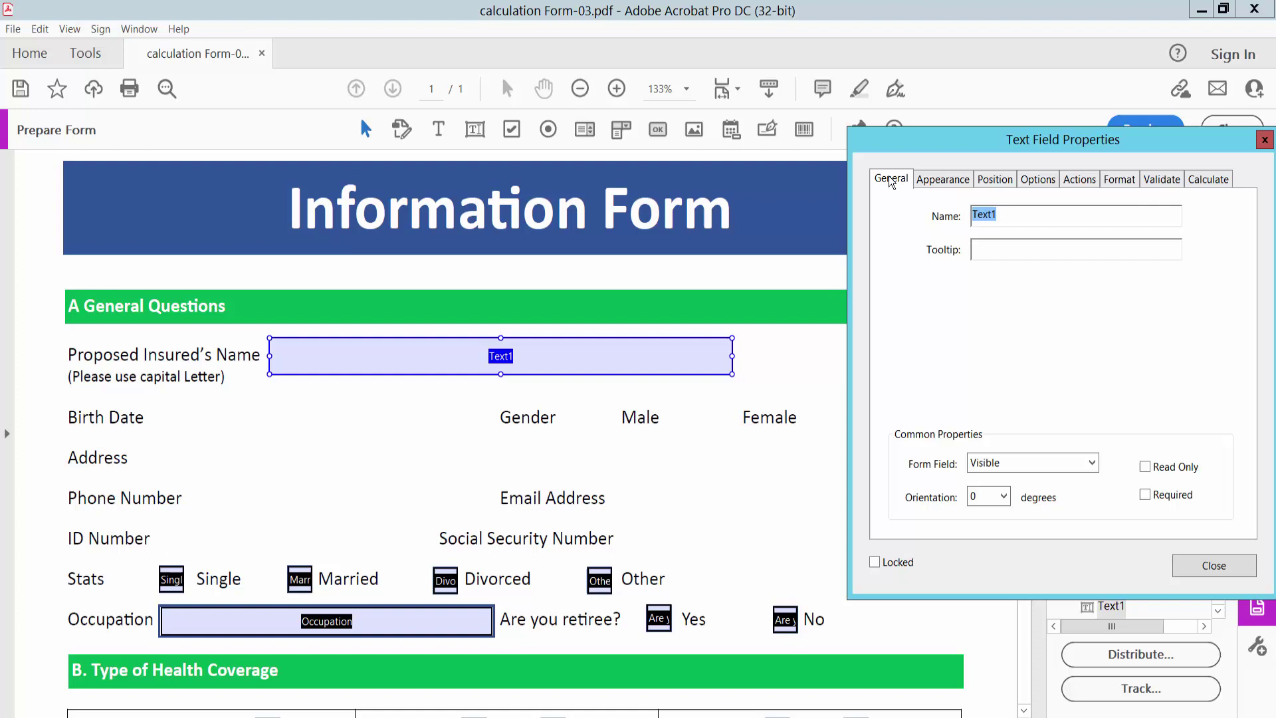
click(1015, 214)
click(1091, 463)
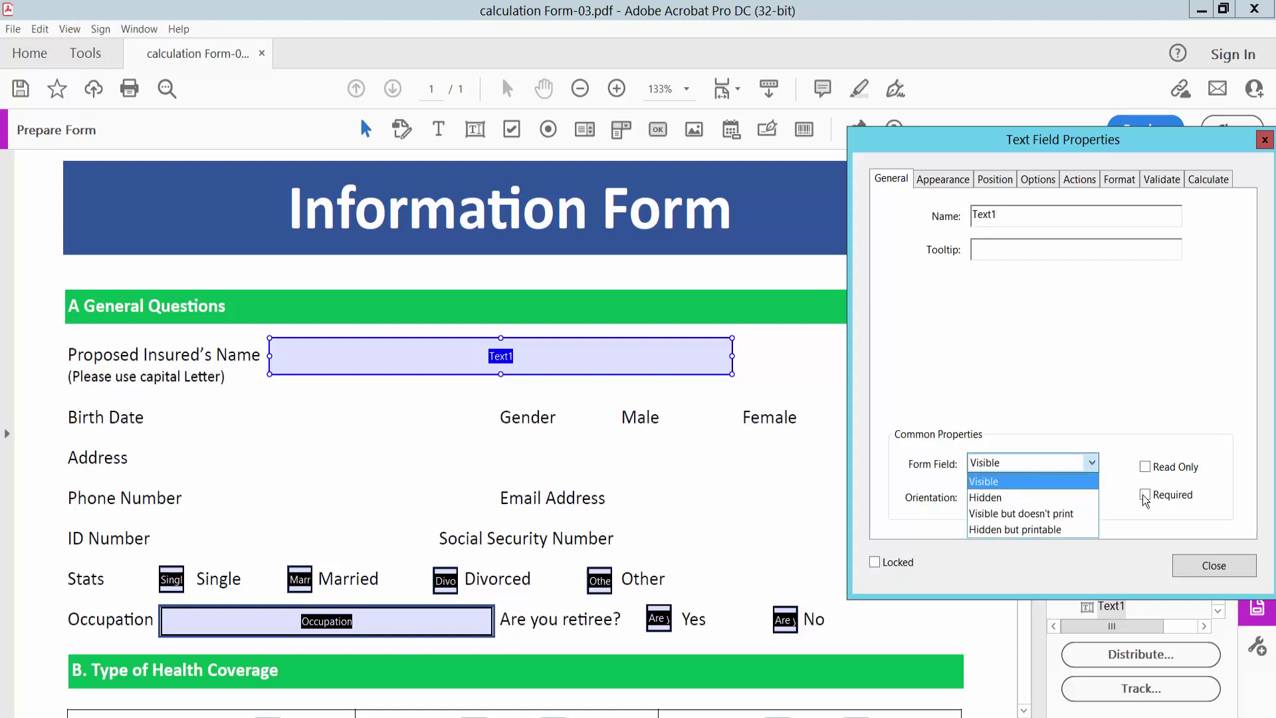
click(1108, 379)
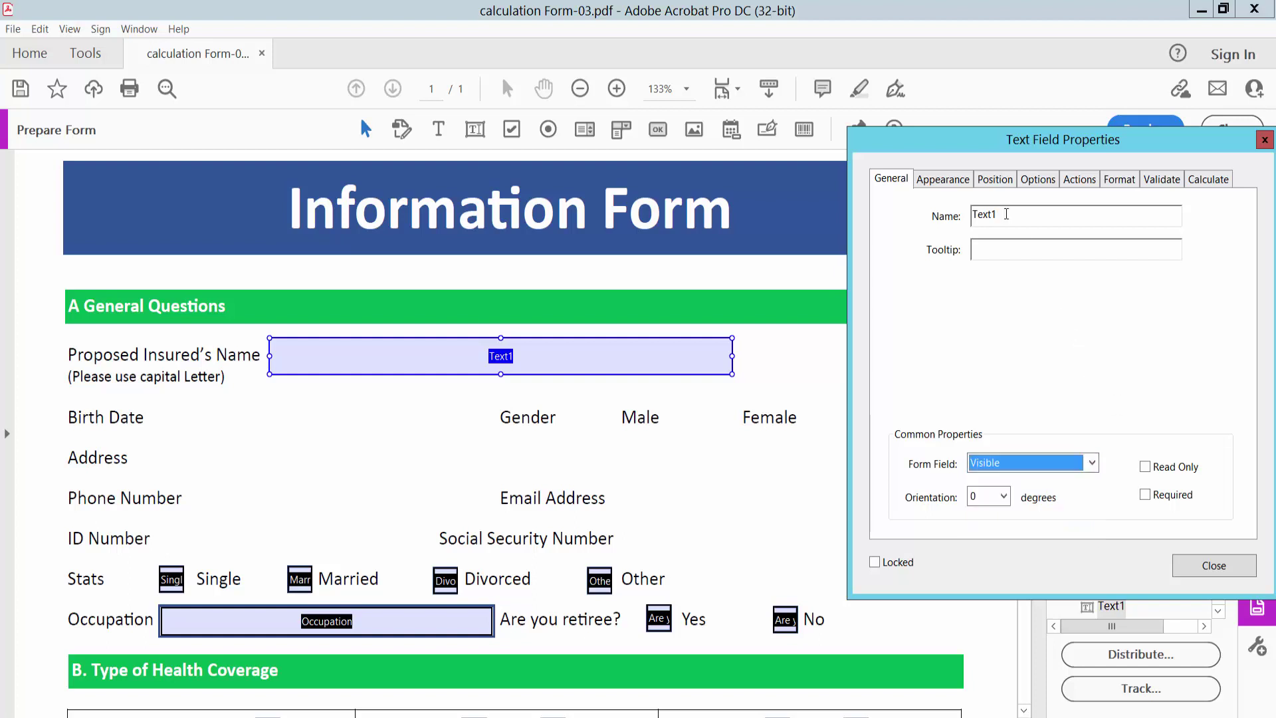
click(942, 180)
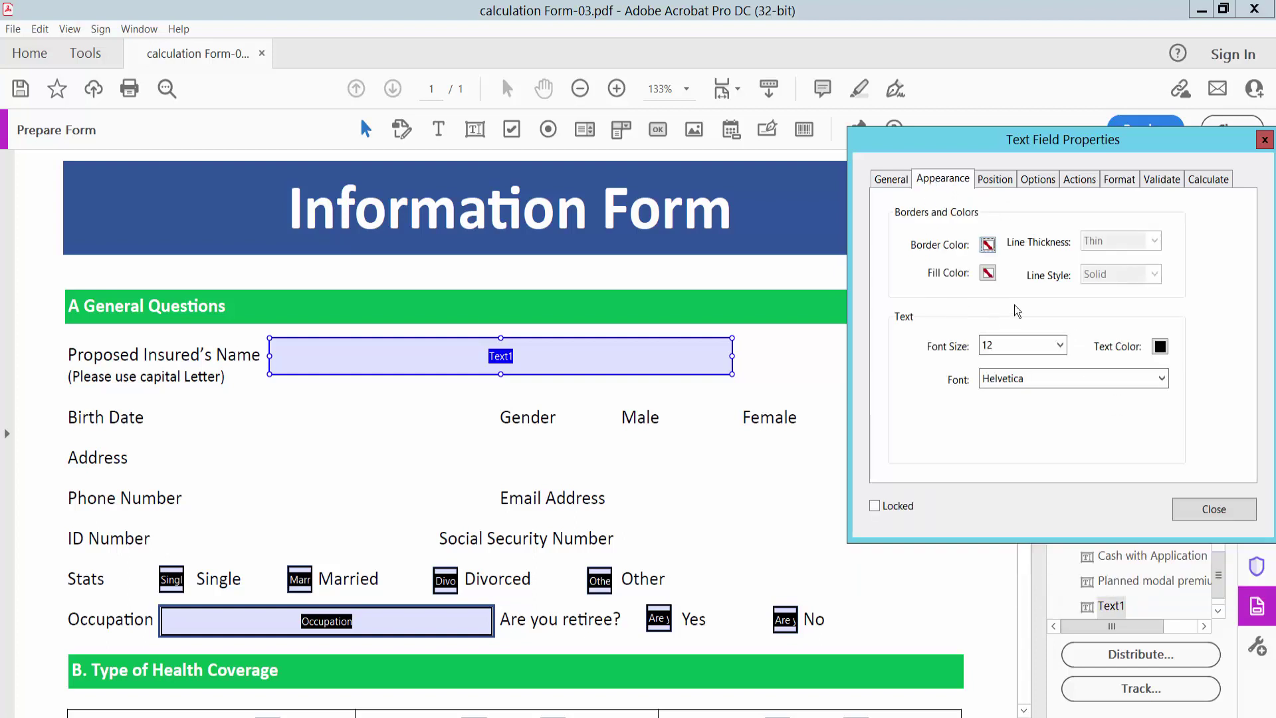
Give Text1 a medium solid blue border and black auto-sized Times Bold-Italic text.
click(988, 246)
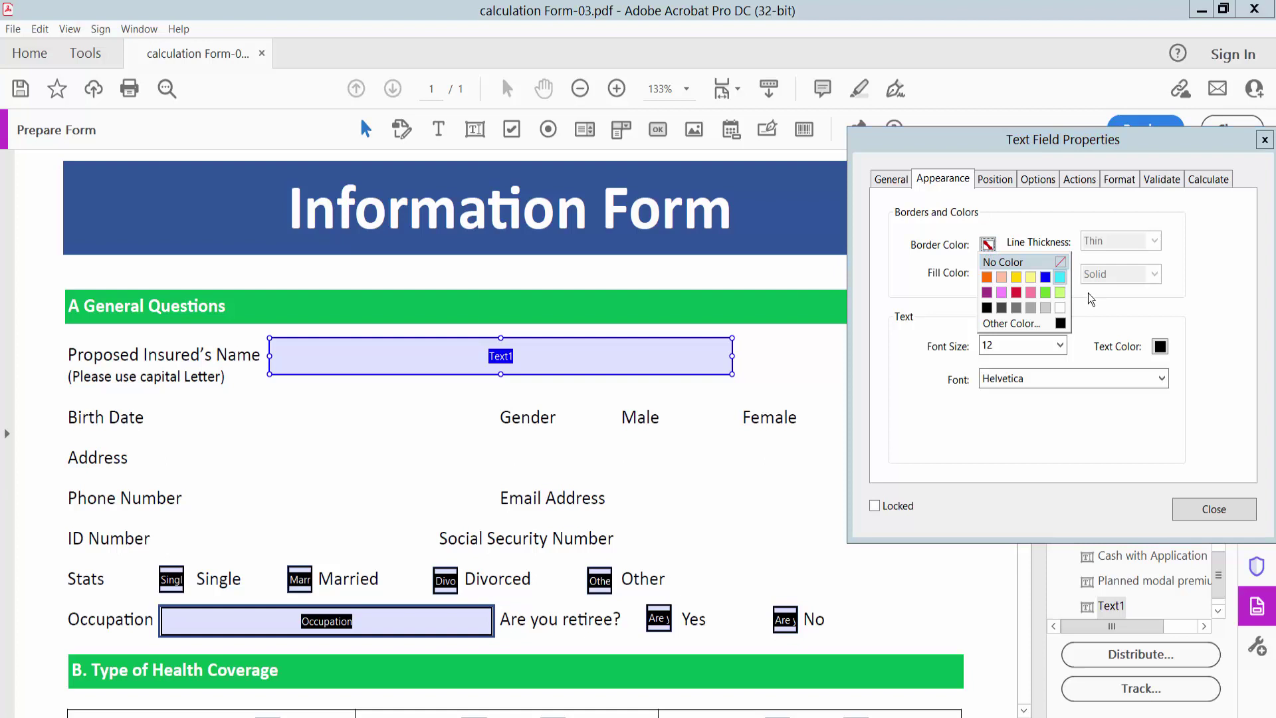
click(1046, 279)
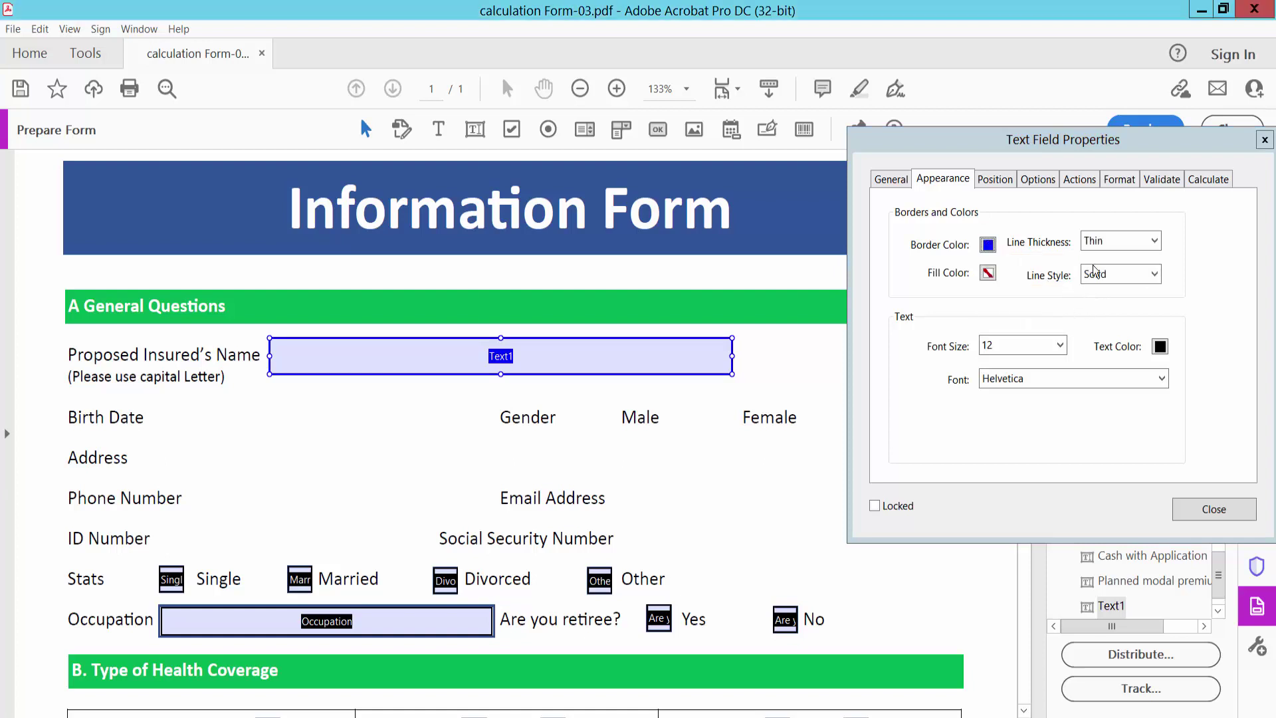
click(1154, 240)
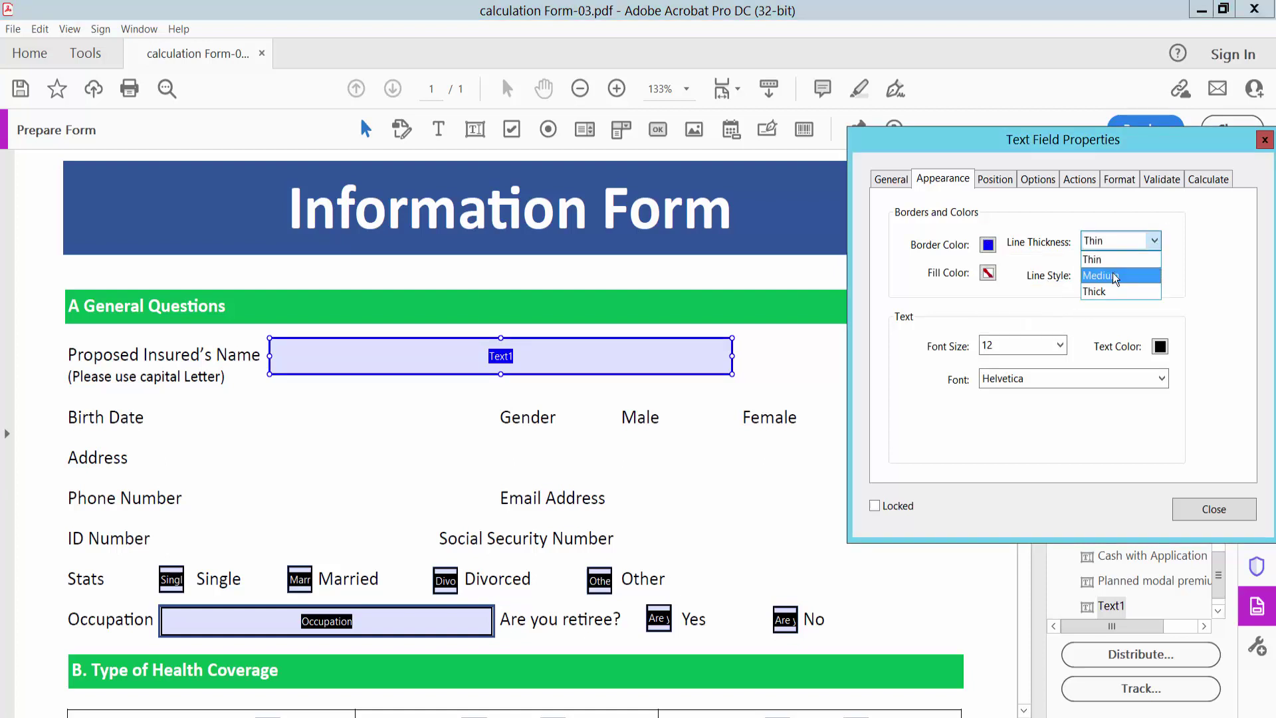
click(1123, 275)
click(1156, 278)
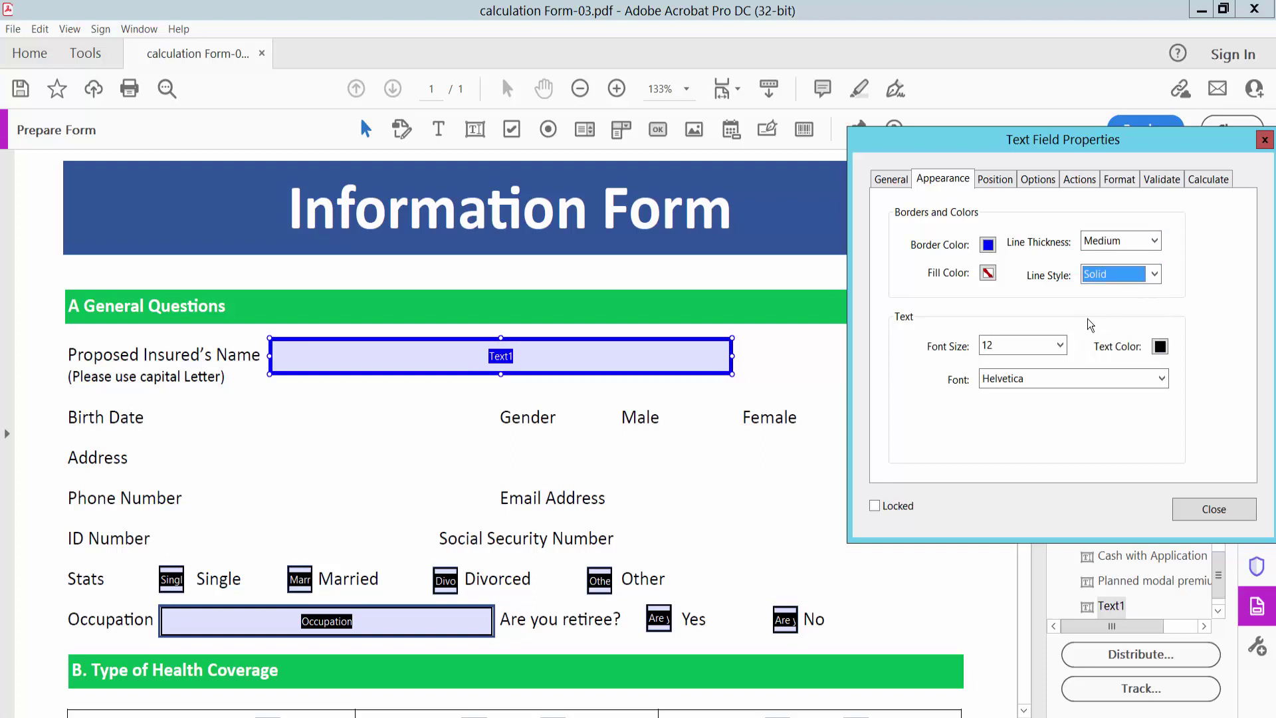
click(1060, 345)
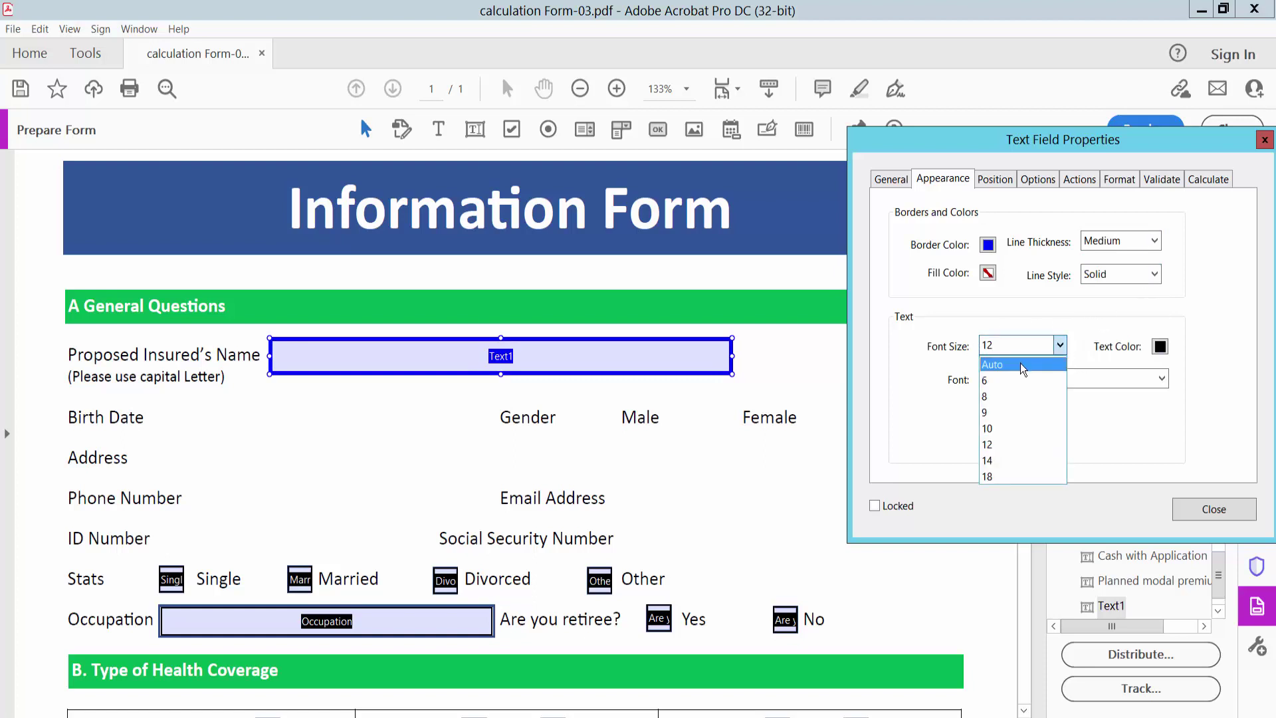
click(1032, 365)
click(1160, 346)
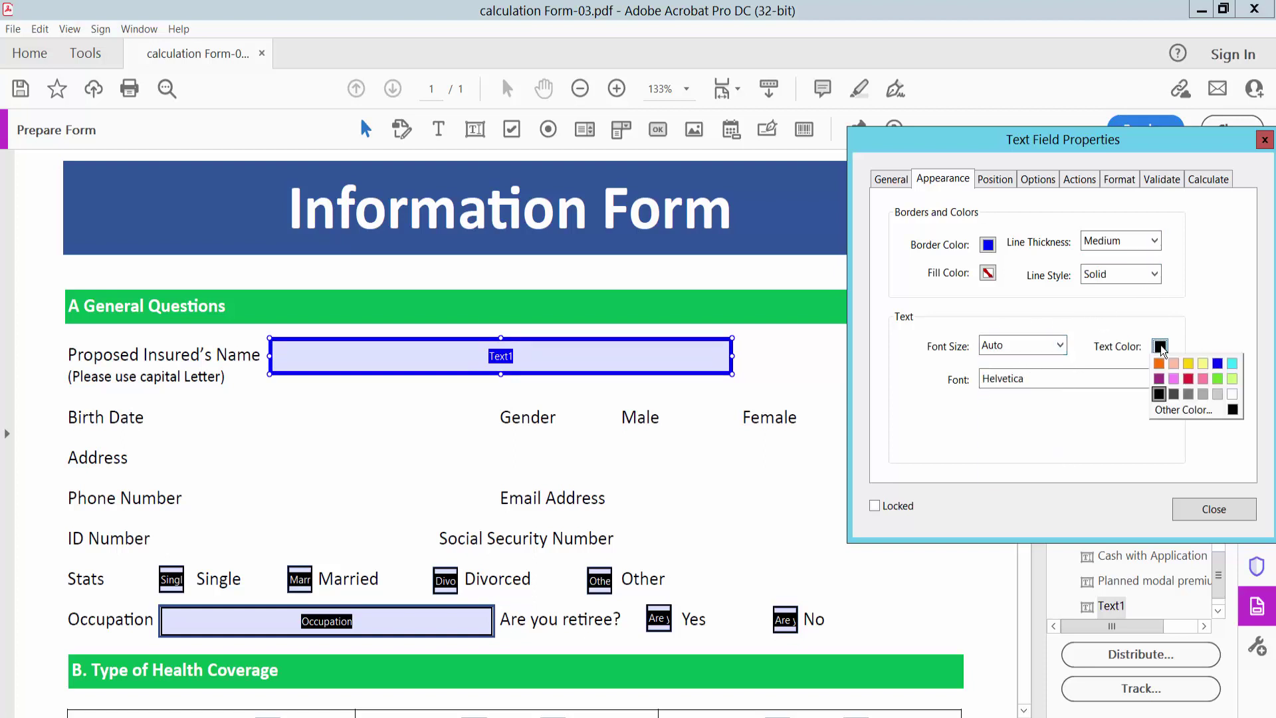
click(1160, 349)
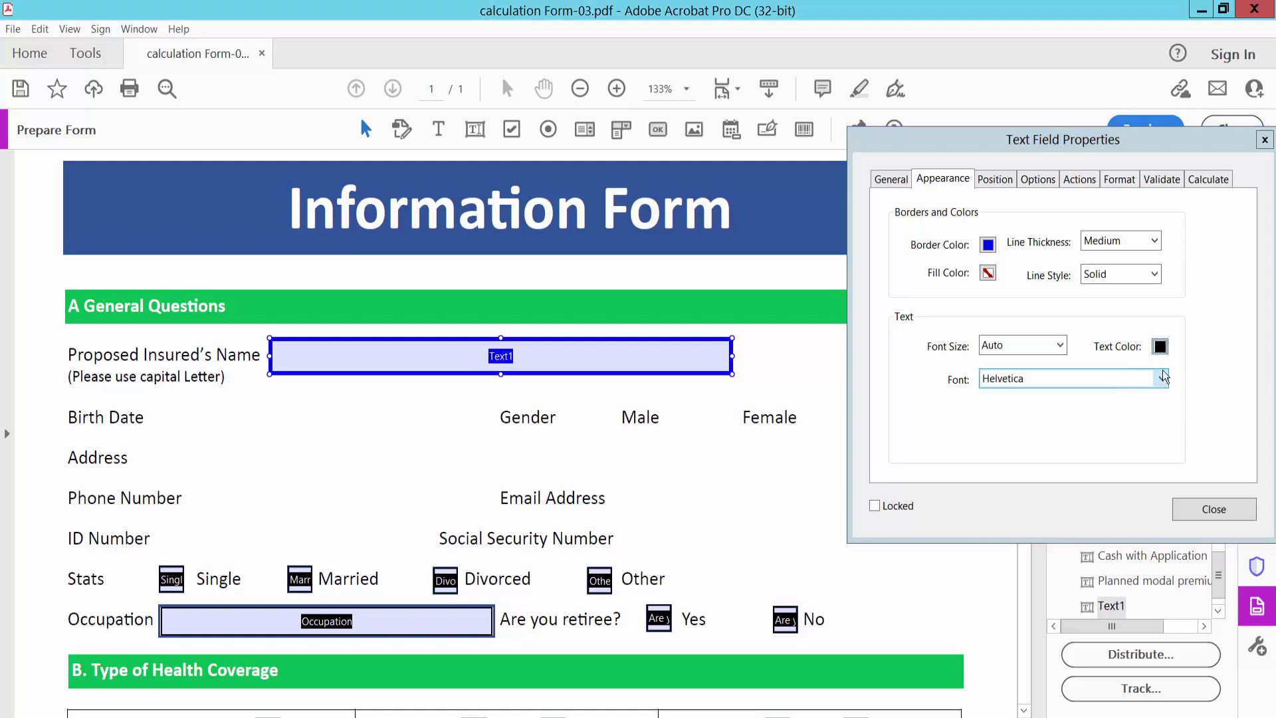
click(1161, 378)
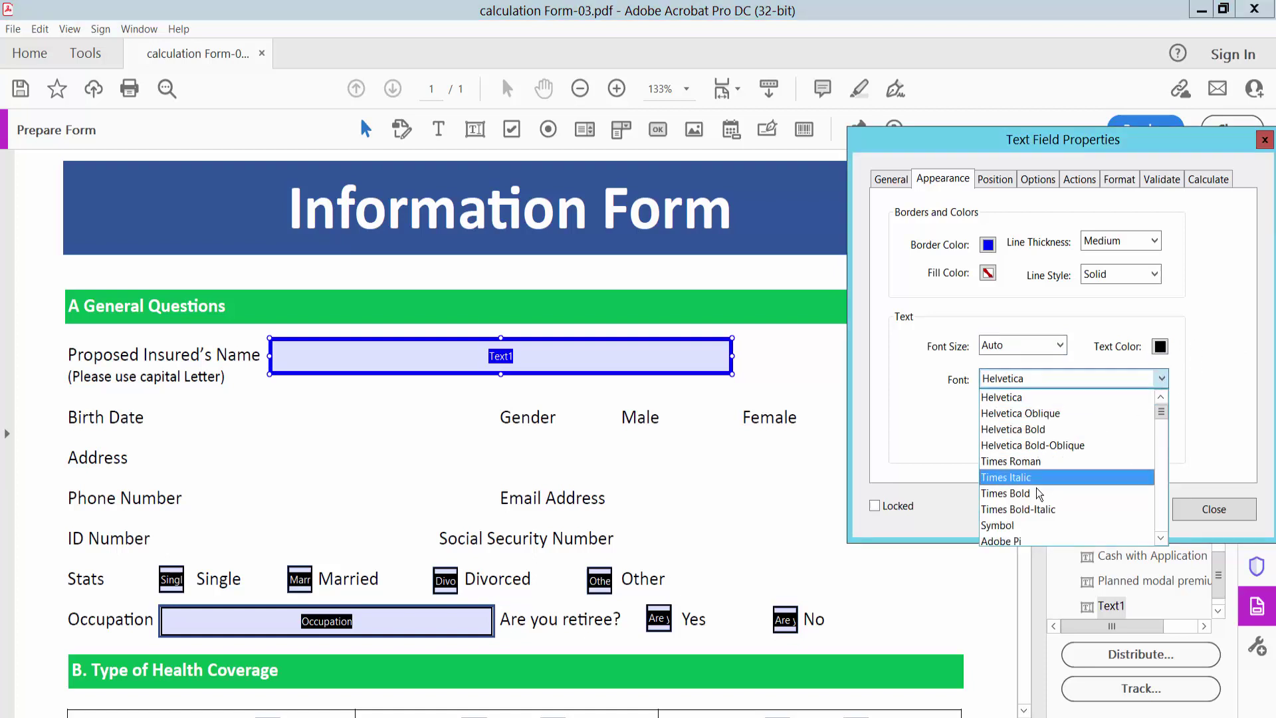
click(1034, 509)
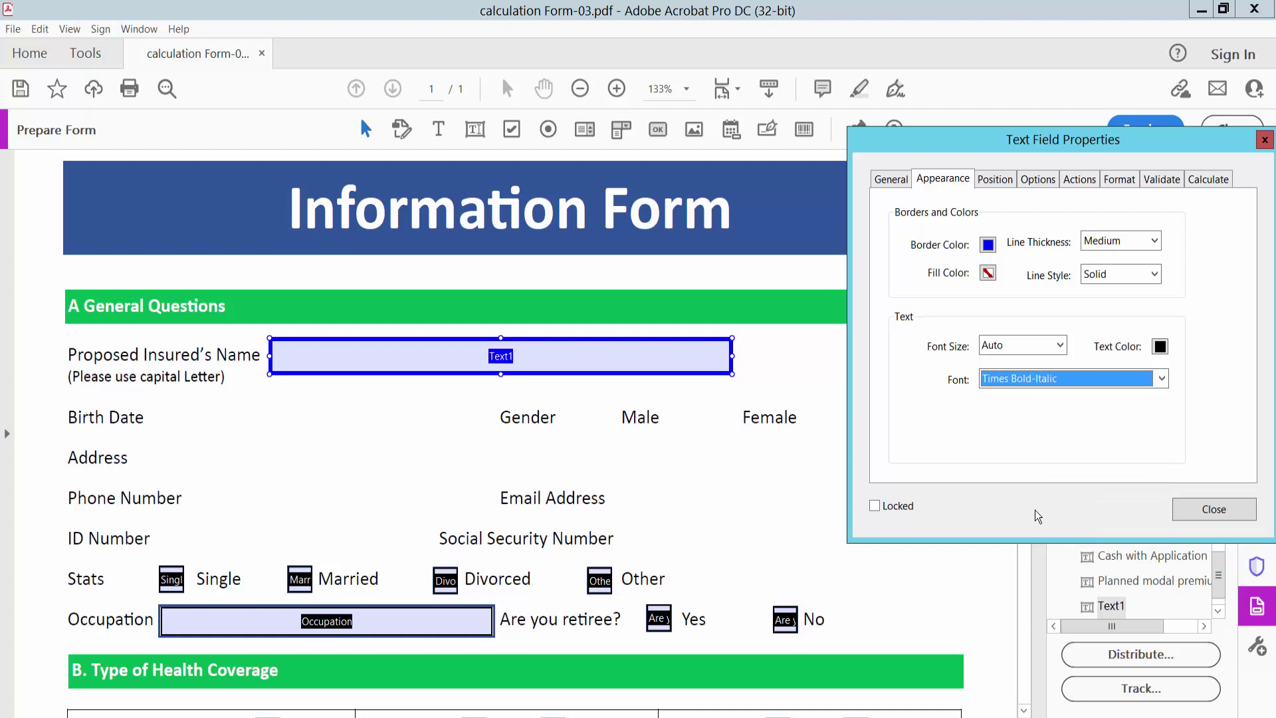
Preview the form and type the sample words 'type text' into the name field.
click(1210, 511)
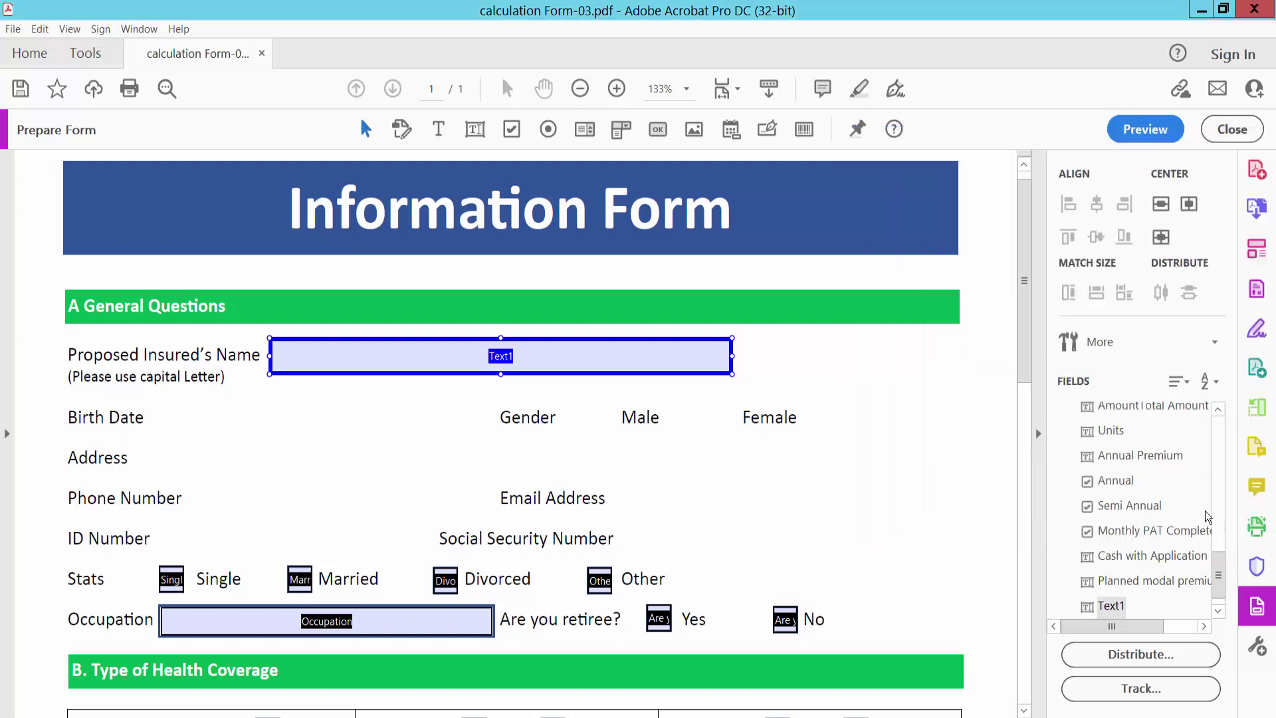
click(1145, 129)
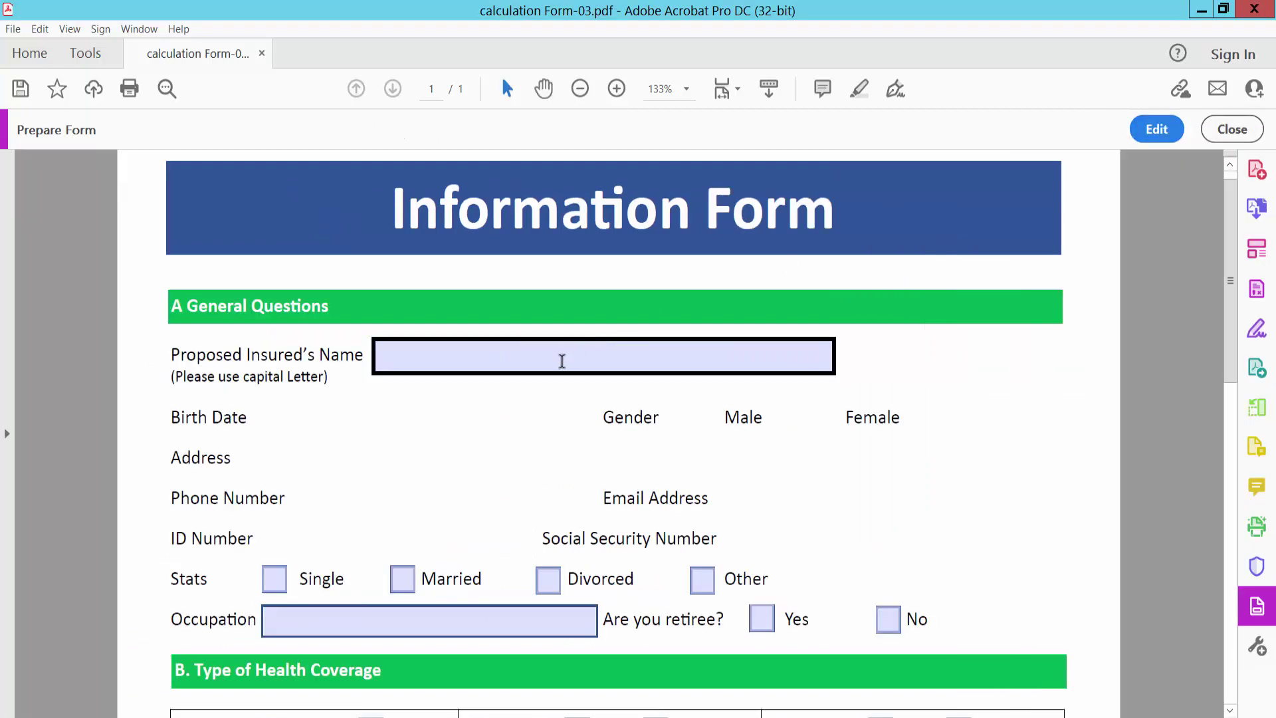
click(565, 360)
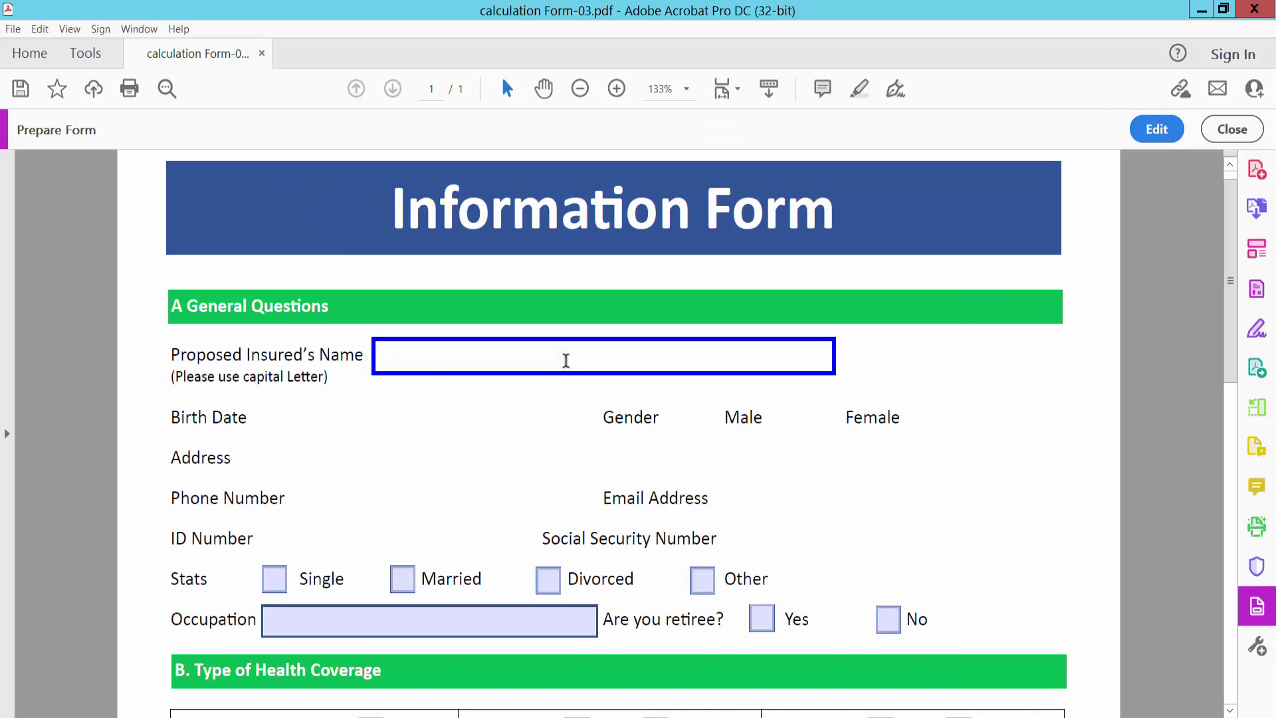
text(type text)
Open the Text1 field's properties on the Options tab.
click(1168, 133)
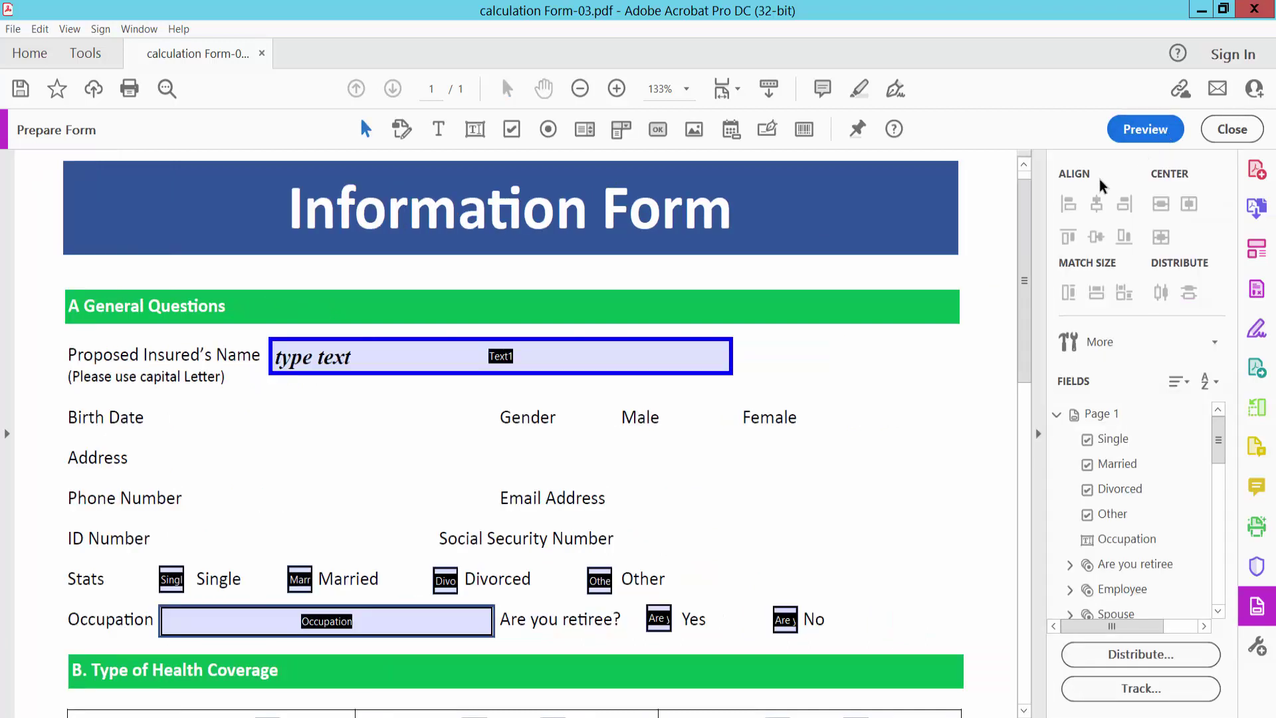
right_click(534, 368)
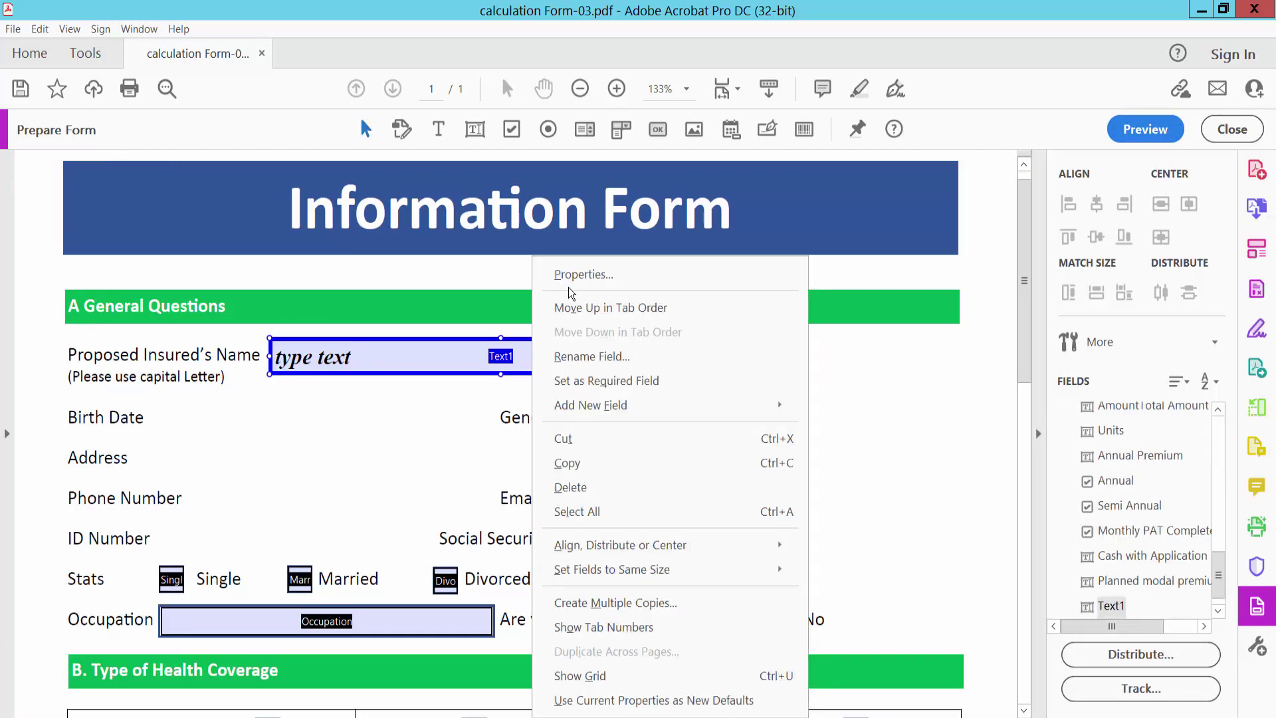
click(576, 271)
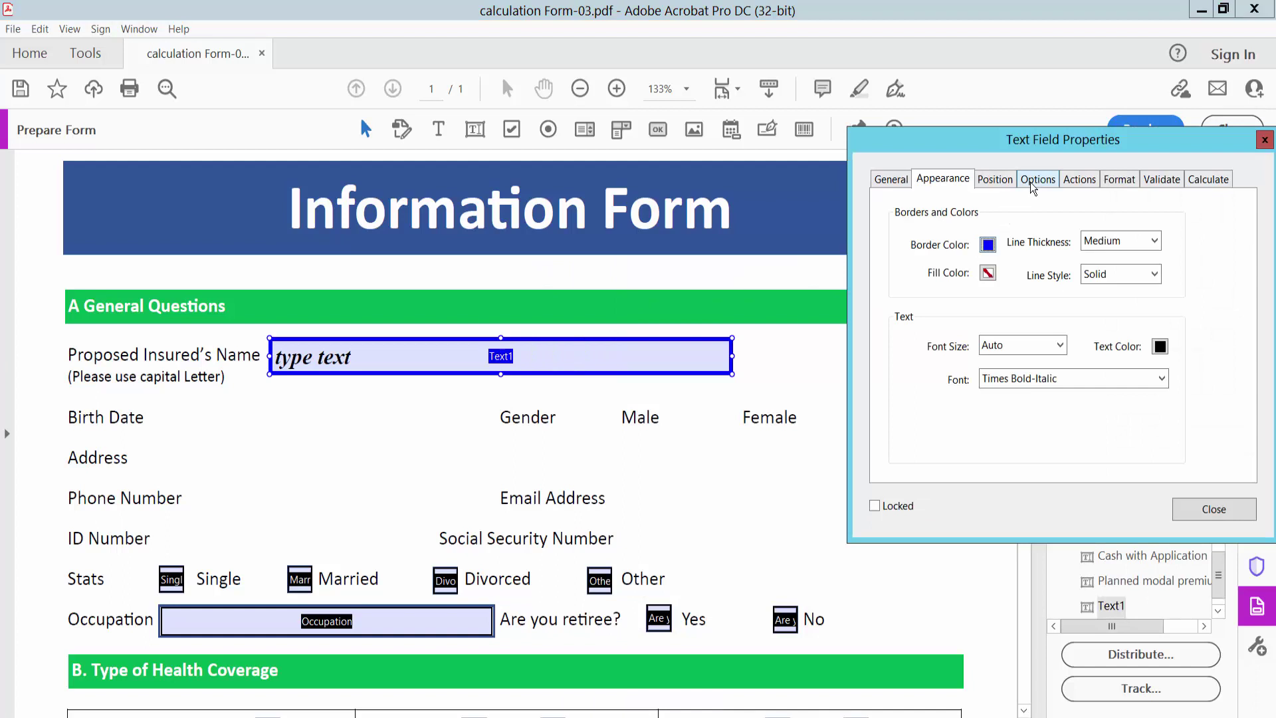
click(1036, 186)
Set Text1 alignment to Center with no character limit.
click(1009, 214)
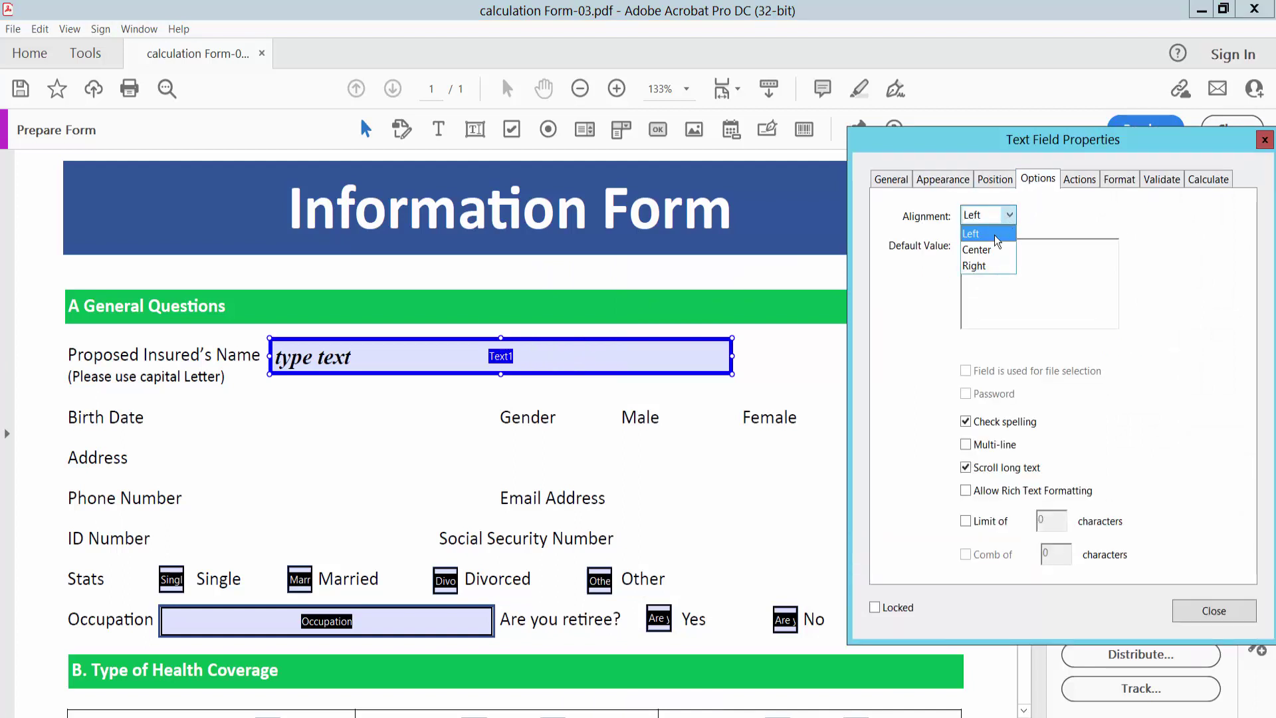
click(981, 251)
click(1009, 215)
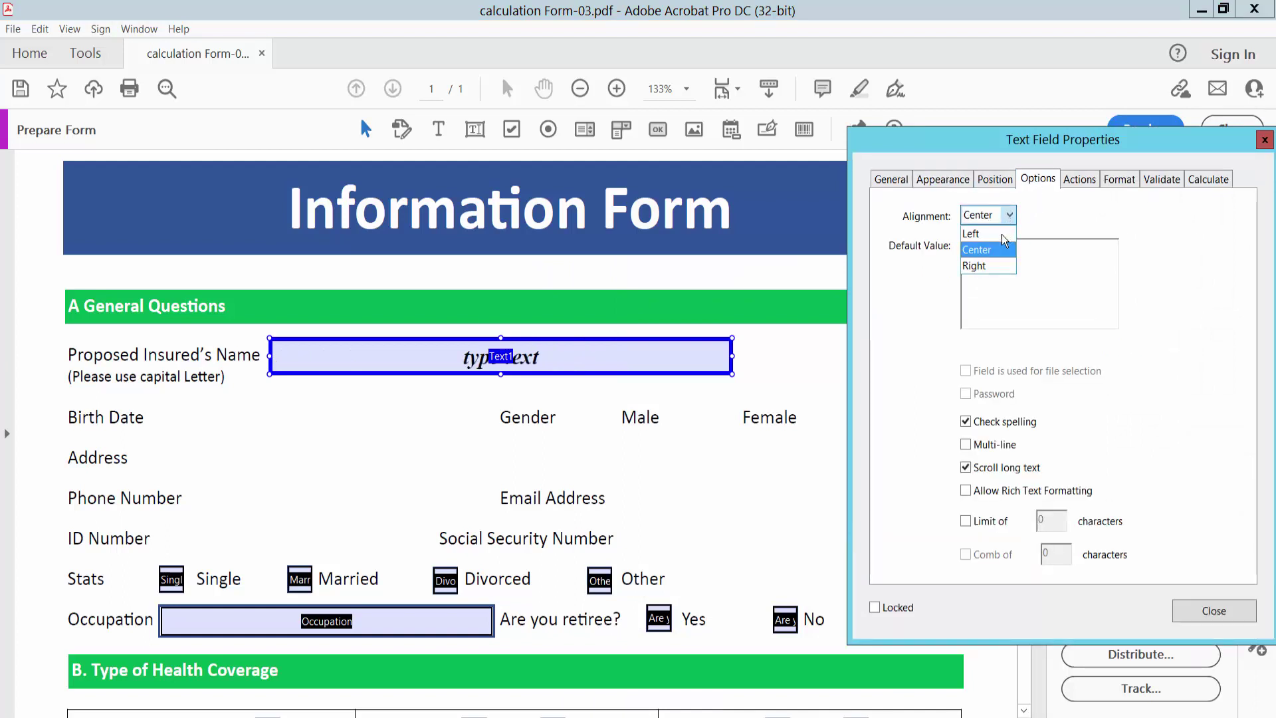
click(980, 262)
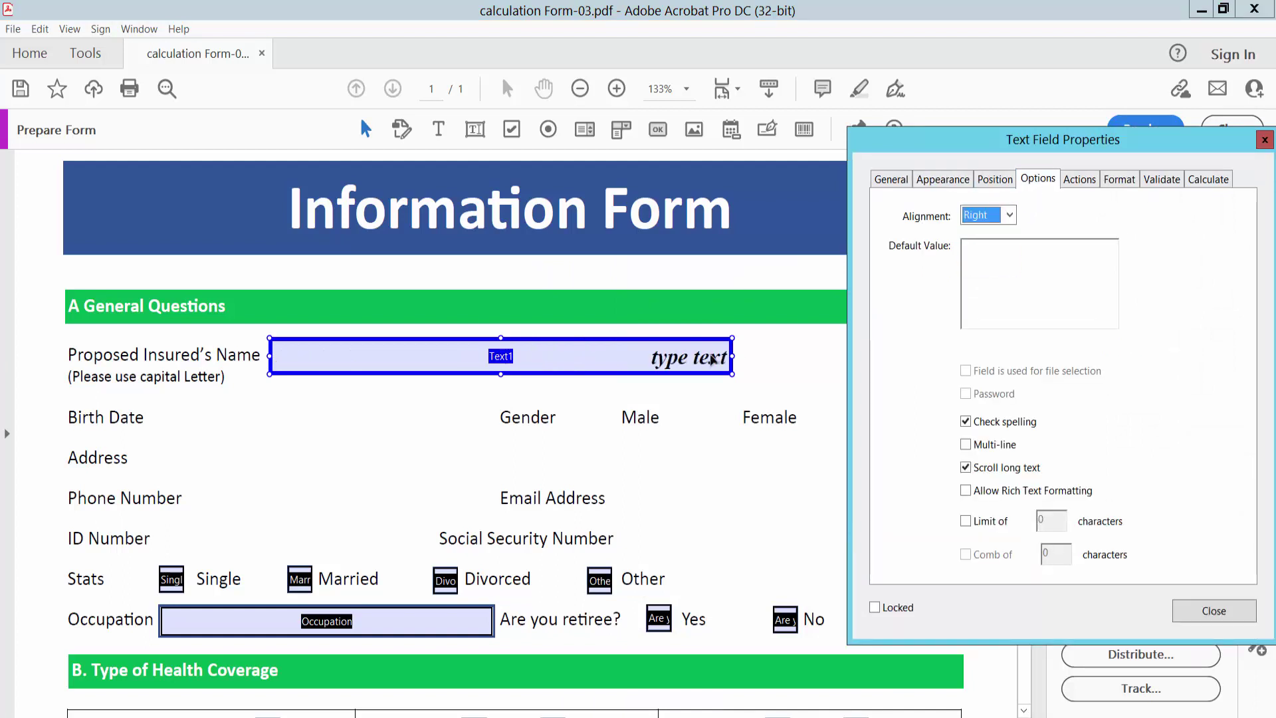
click(1009, 215)
click(985, 251)
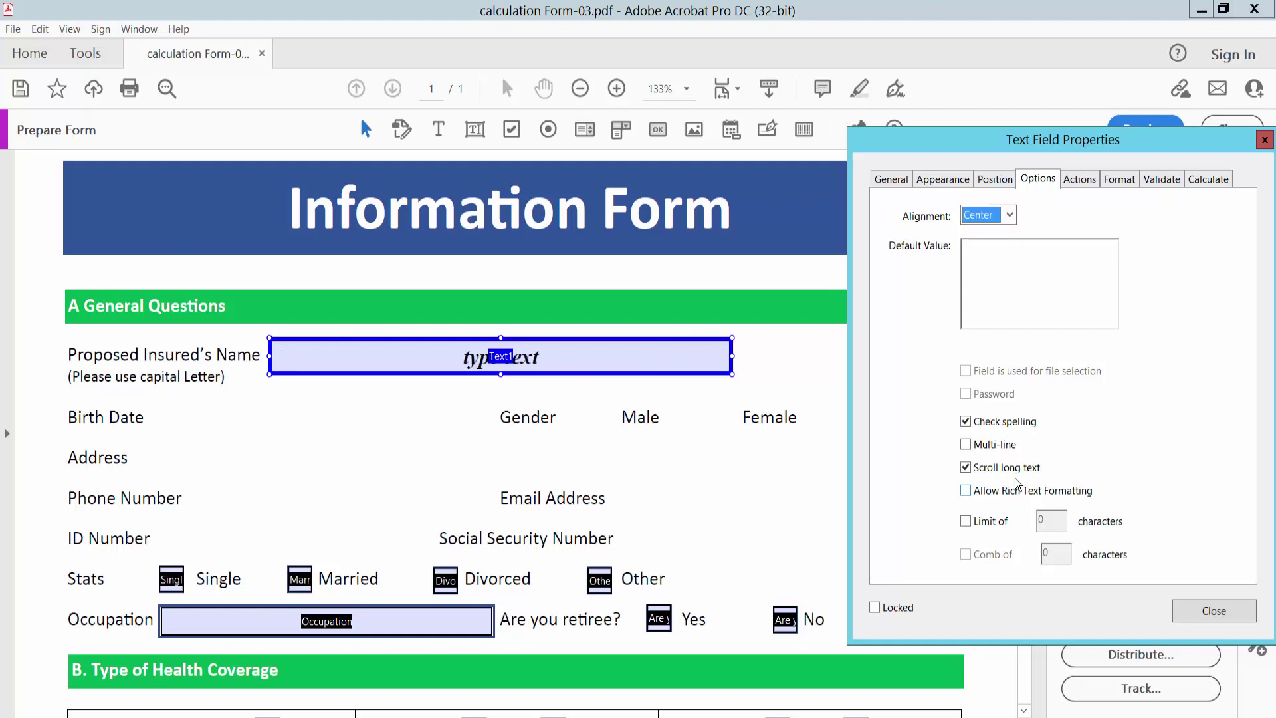
click(965, 521)
click(966, 522)
click(1206, 612)
Place a date field beside Birth Date and open its properties.
scroll(977, 337, down, 1)
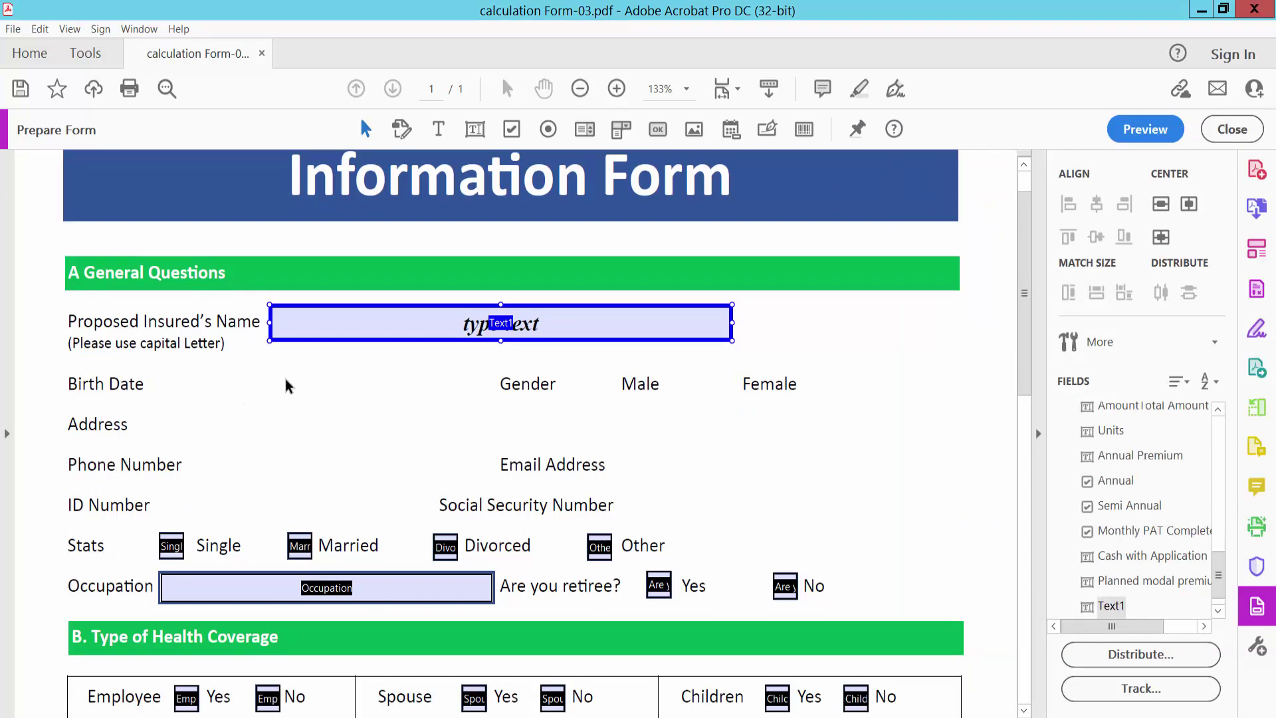
click(729, 130)
click(153, 365)
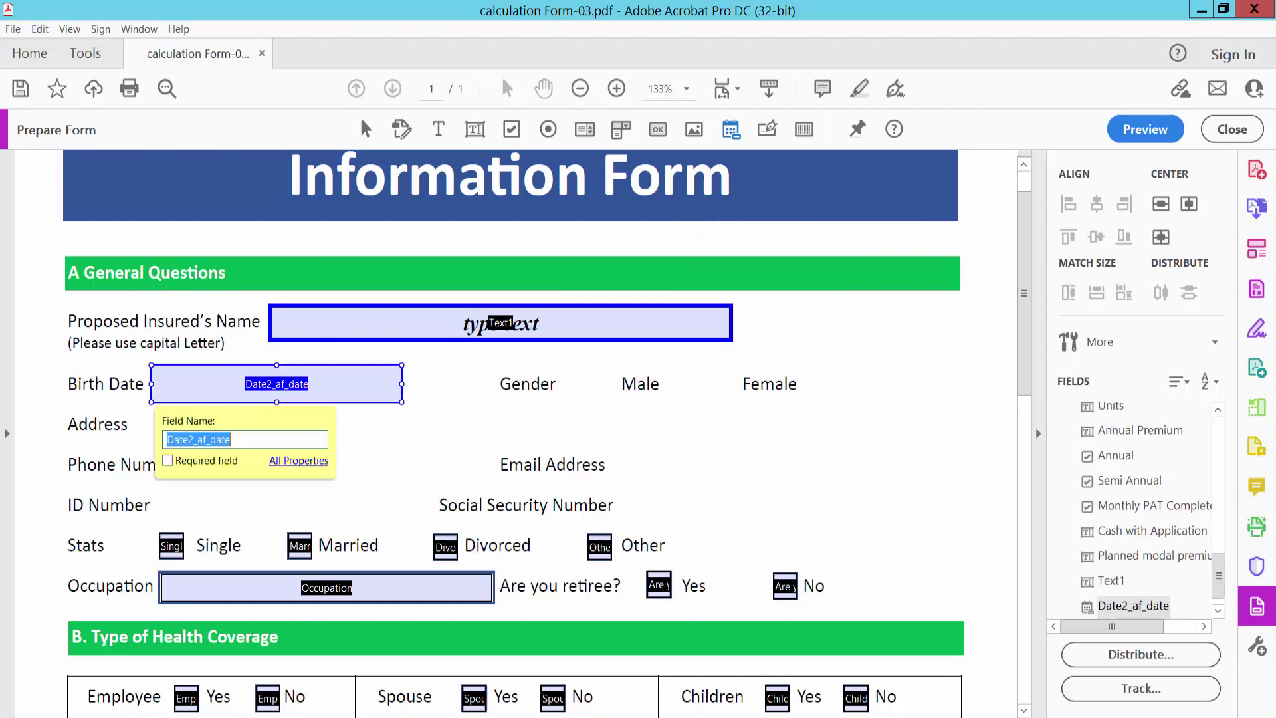
right_click(336, 389)
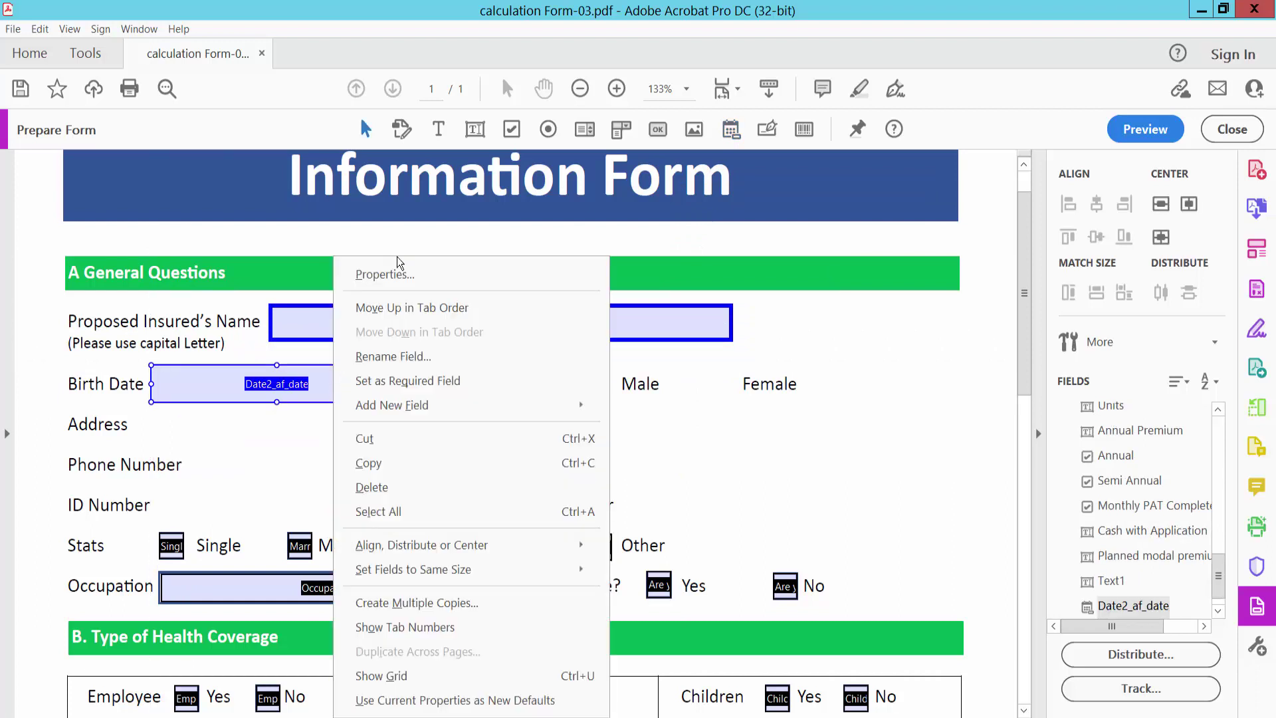
click(391, 278)
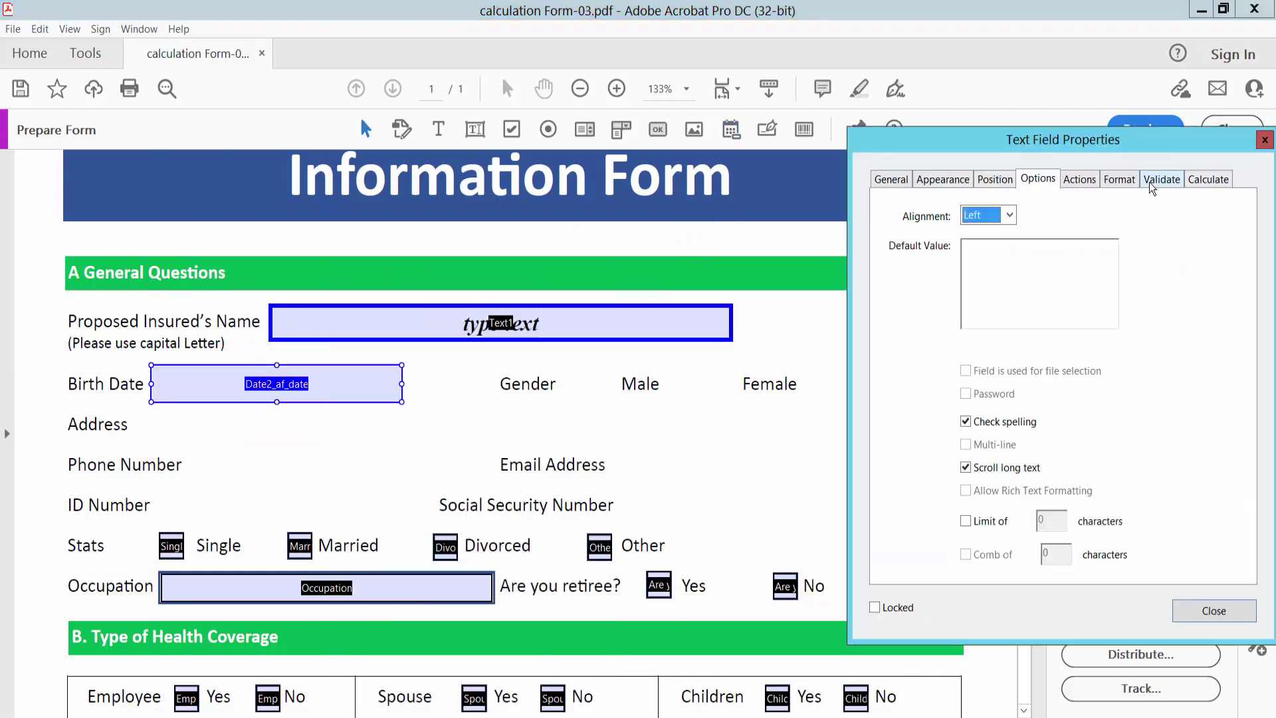
Format the Birth Date field as mm/dd/yyyy with centred text.
click(1121, 178)
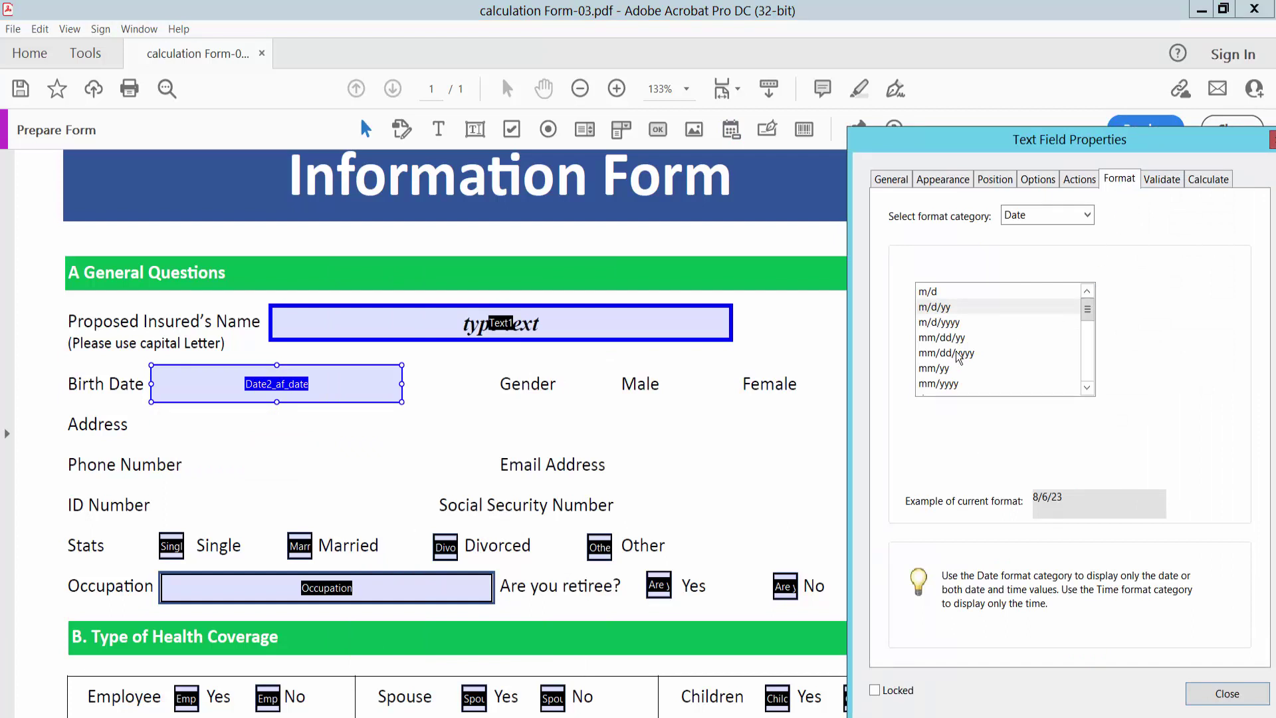
click(964, 354)
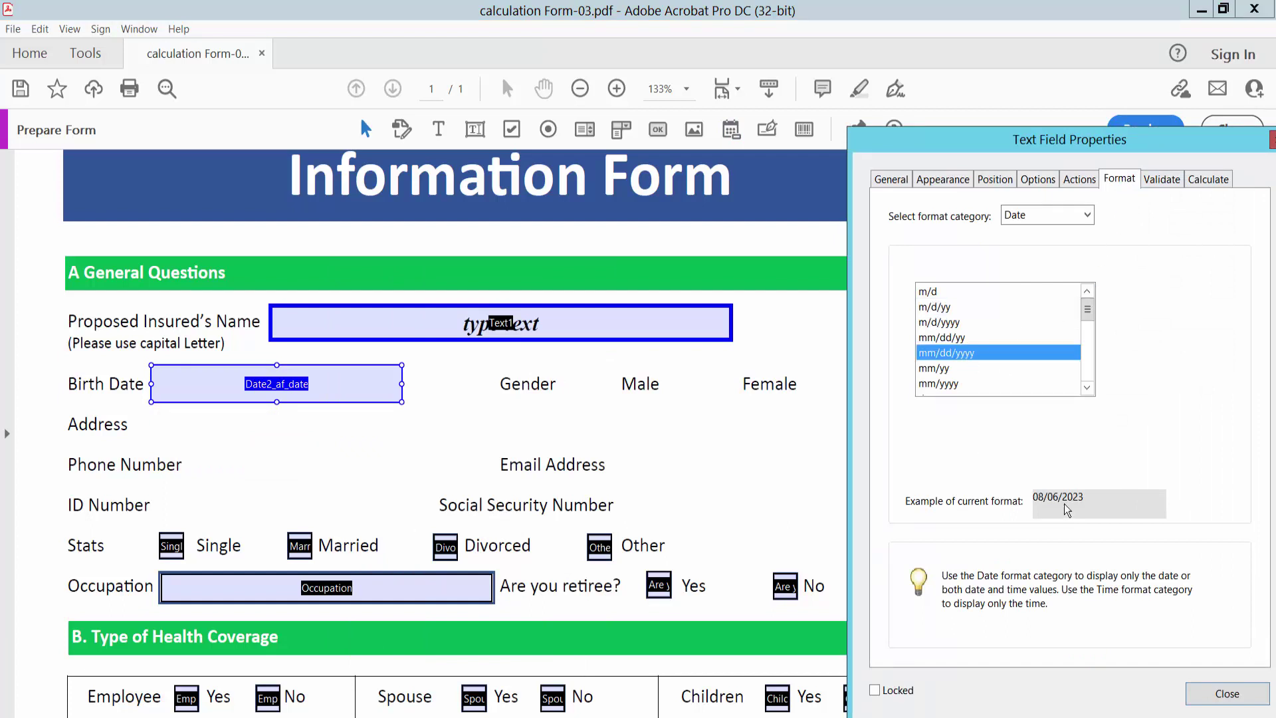
click(1038, 178)
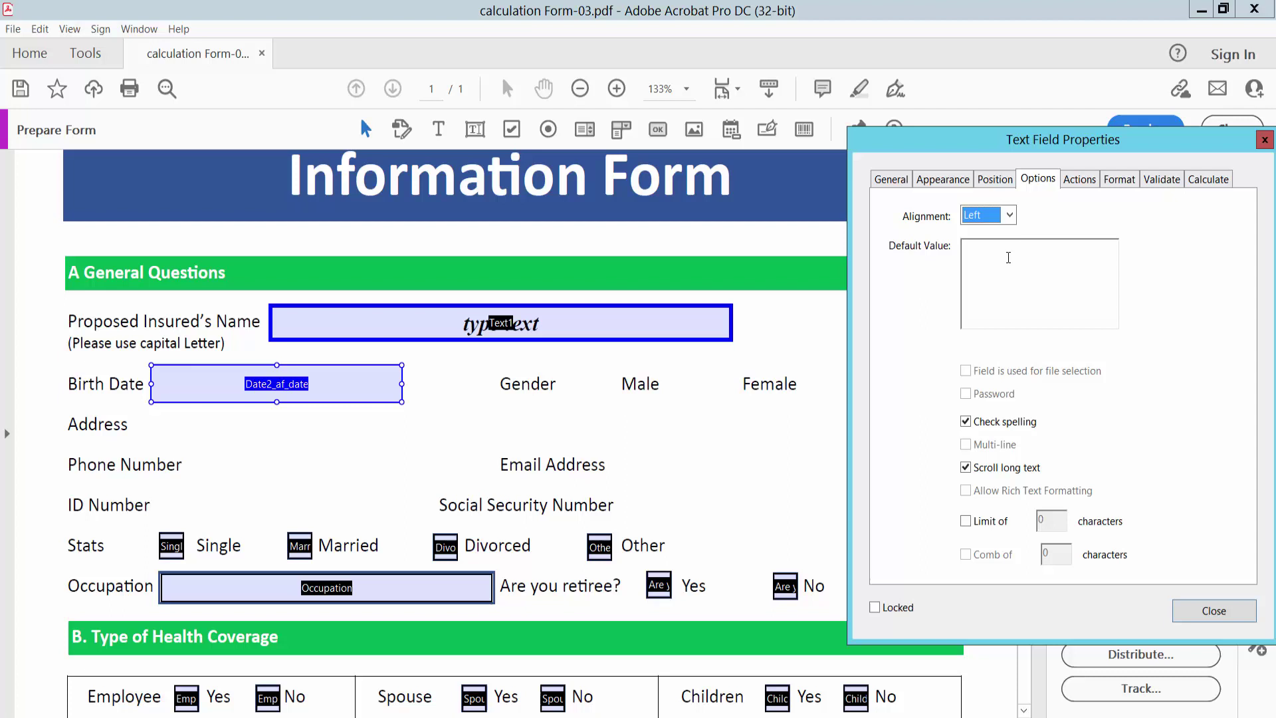
click(1009, 215)
click(989, 259)
click(1238, 619)
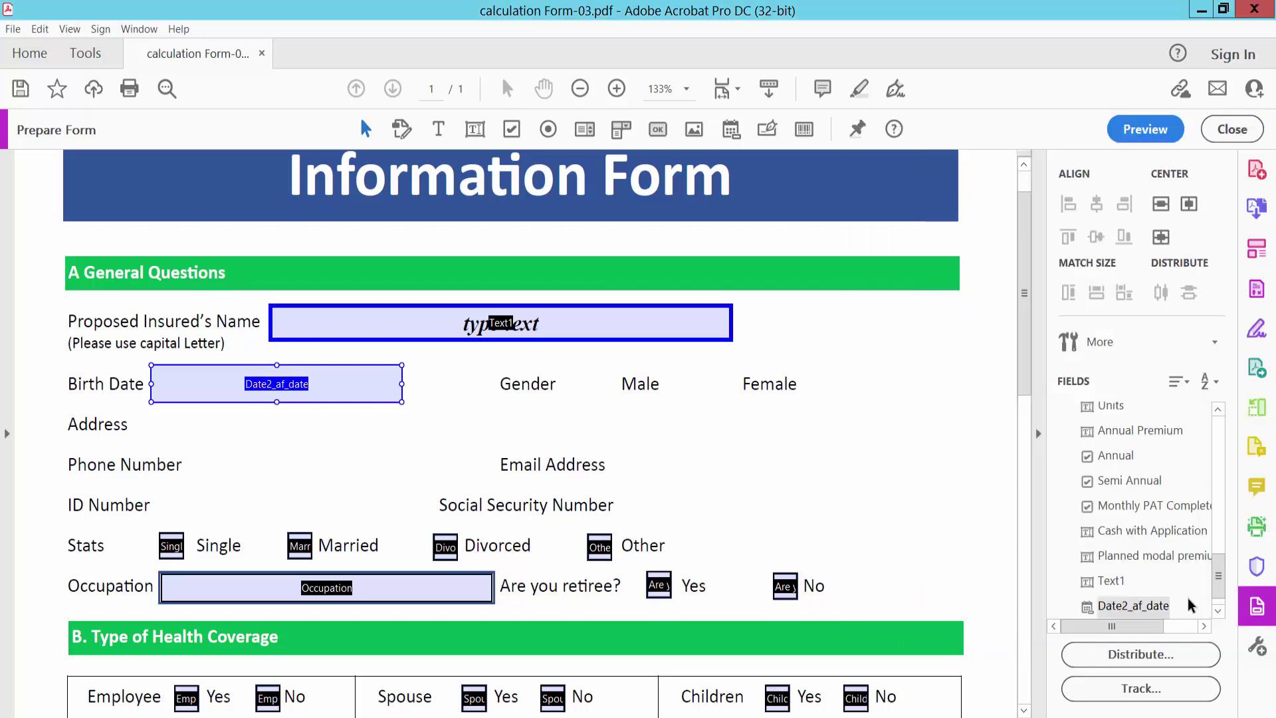
Preview the form and pick 08/18/2023 from the Birth Date calendar.
click(1145, 129)
click(408, 380)
click(512, 384)
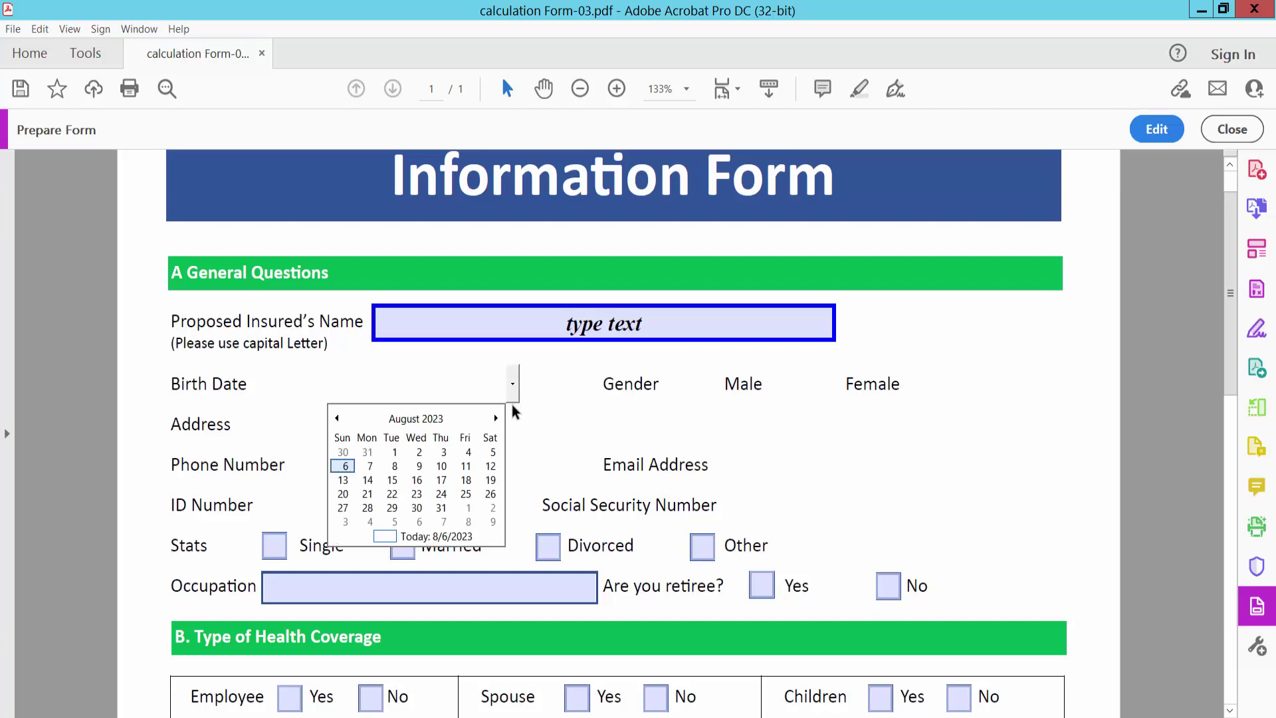
click(460, 482)
click(500, 420)
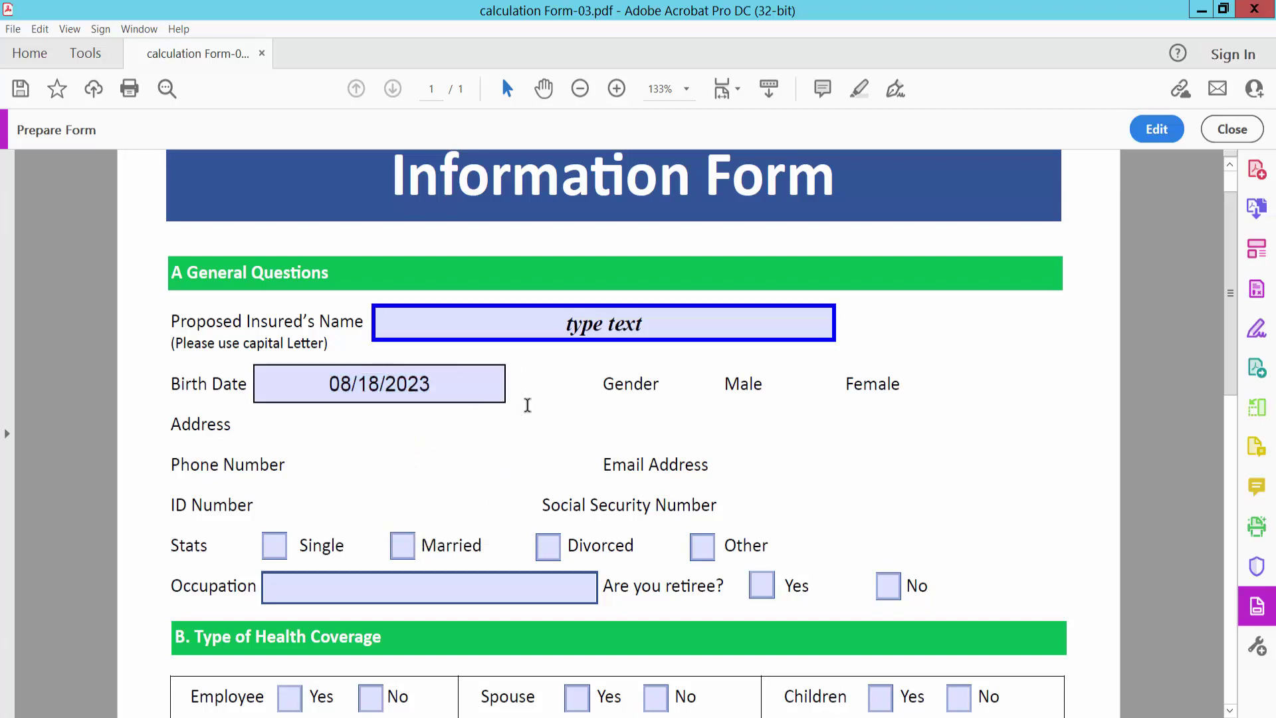
Draw check boxes beside Male and Female.
click(1154, 129)
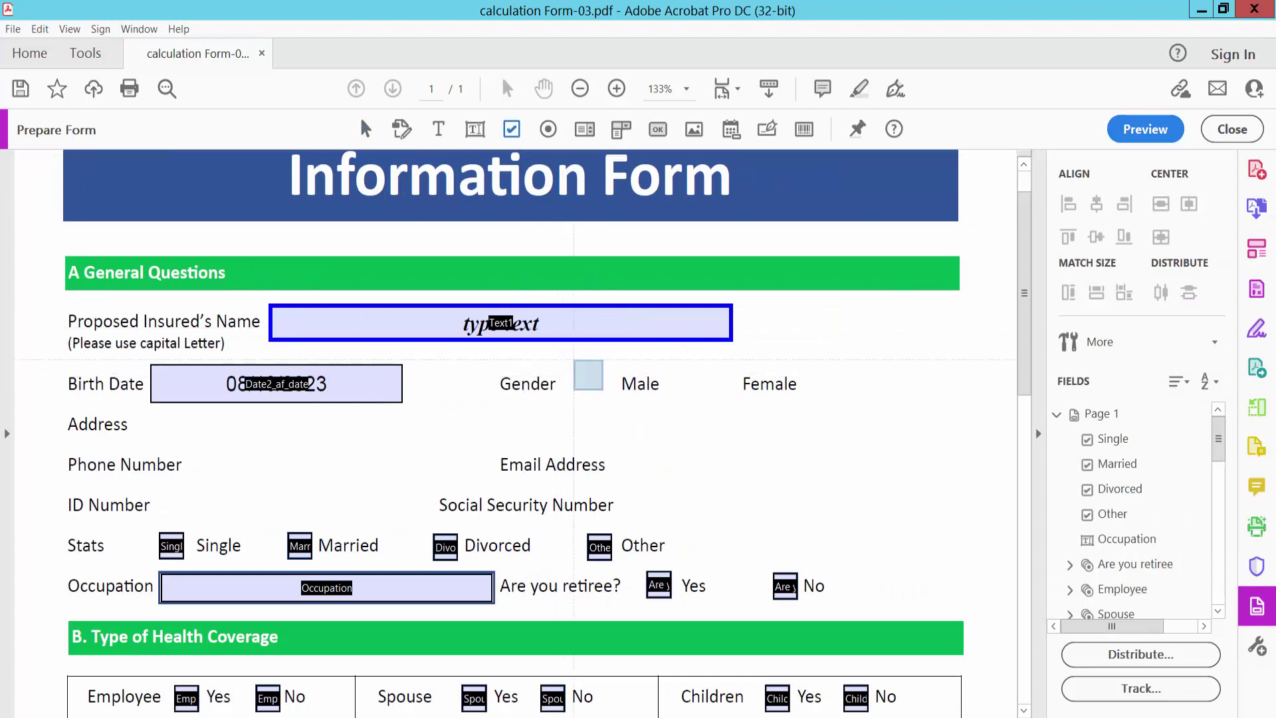
drag(572, 359, 615, 401)
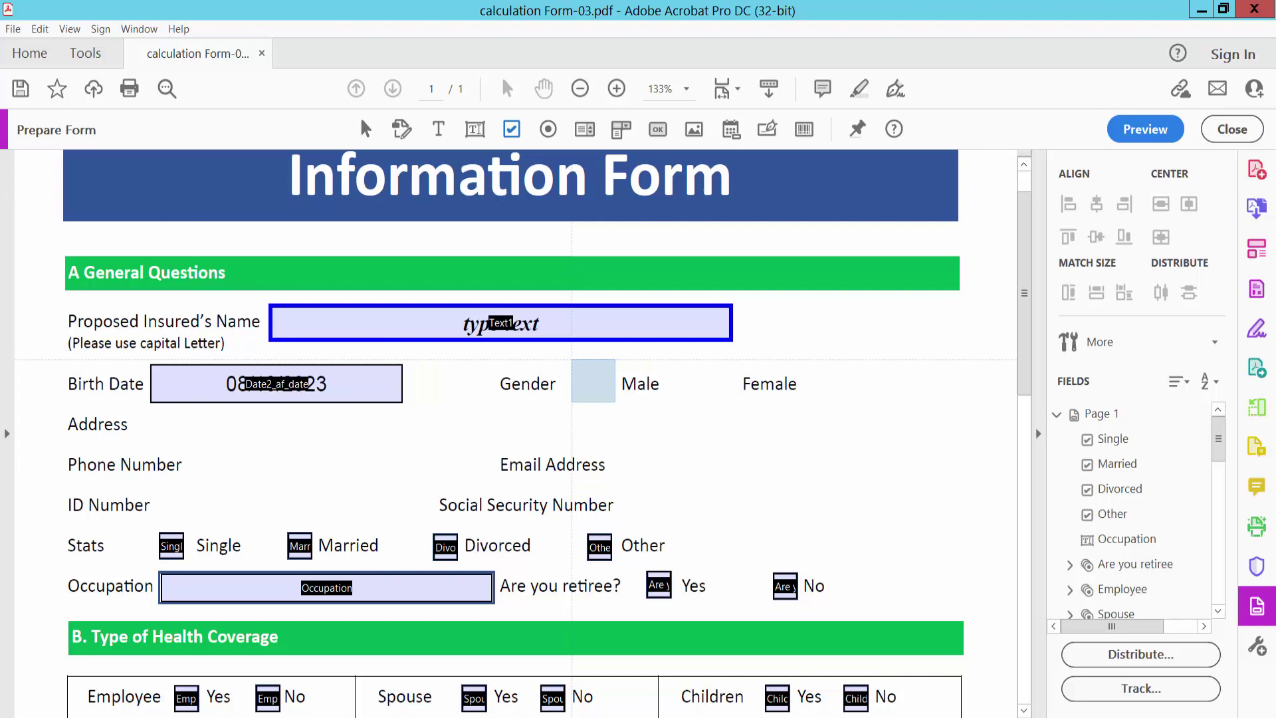
click(511, 129)
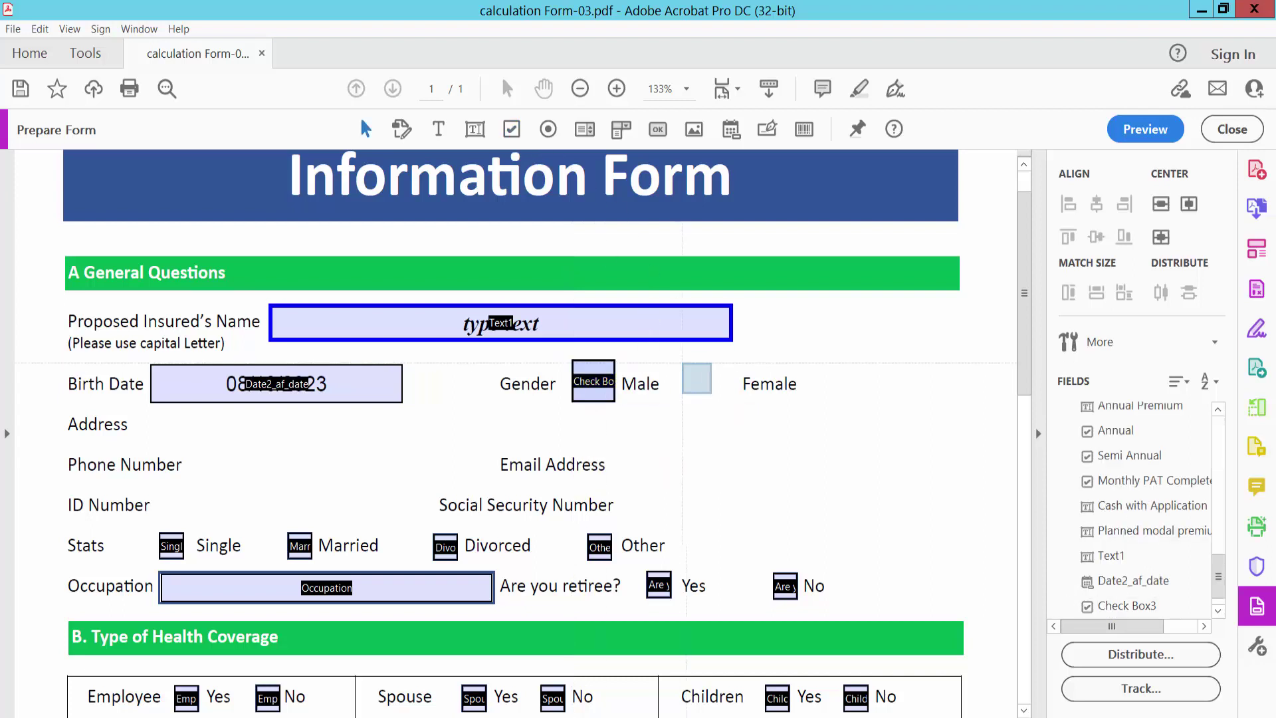
drag(680, 352, 734, 402)
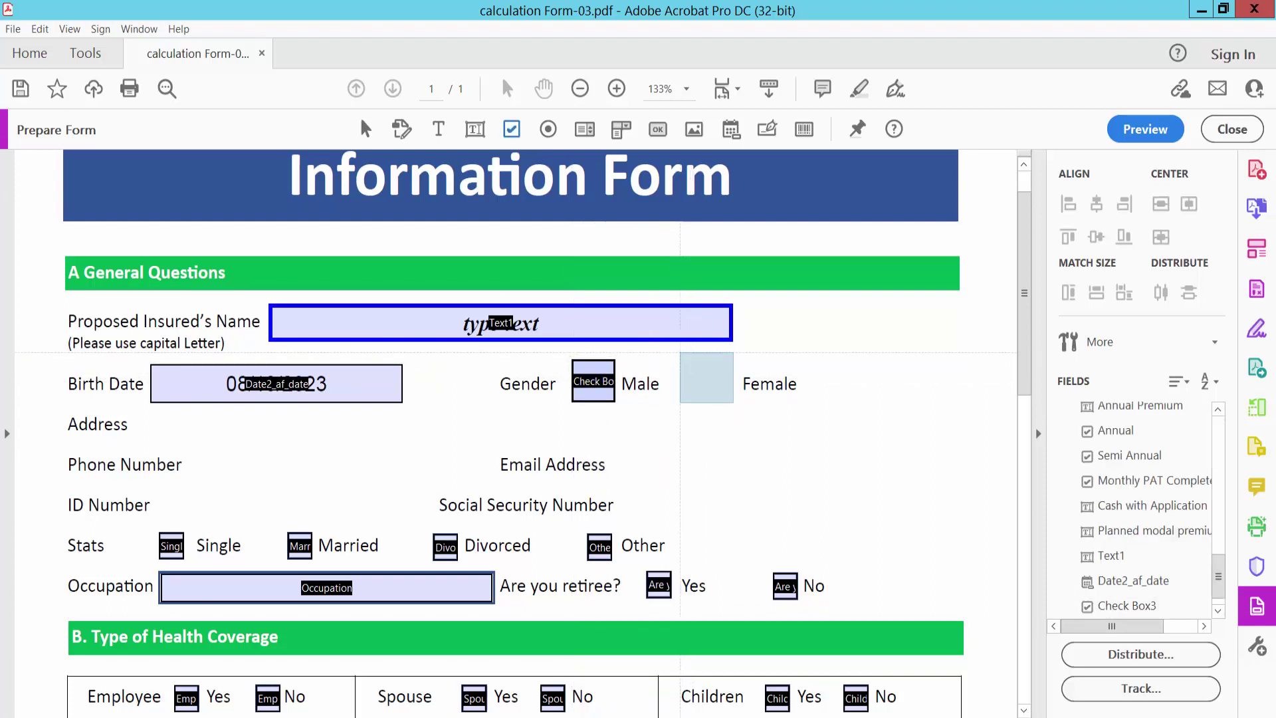
Make both check boxes the same size and align them.
drag(553, 352, 764, 429)
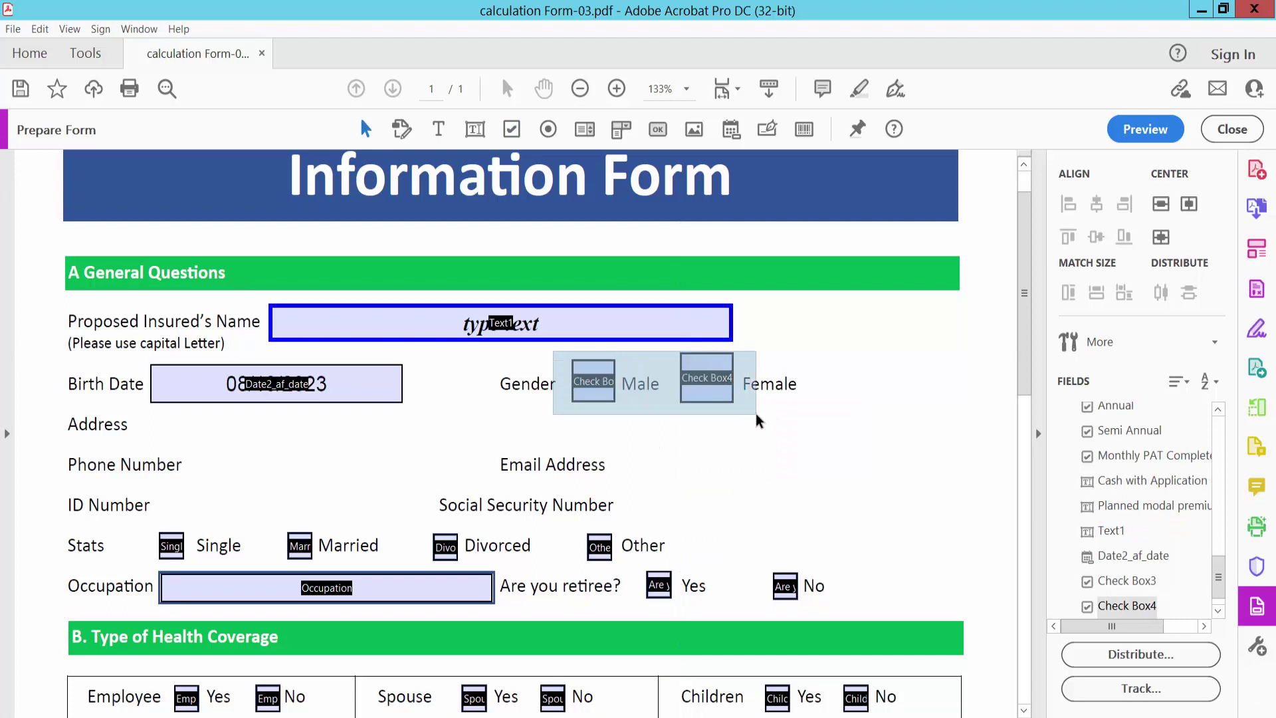
right_click(598, 384)
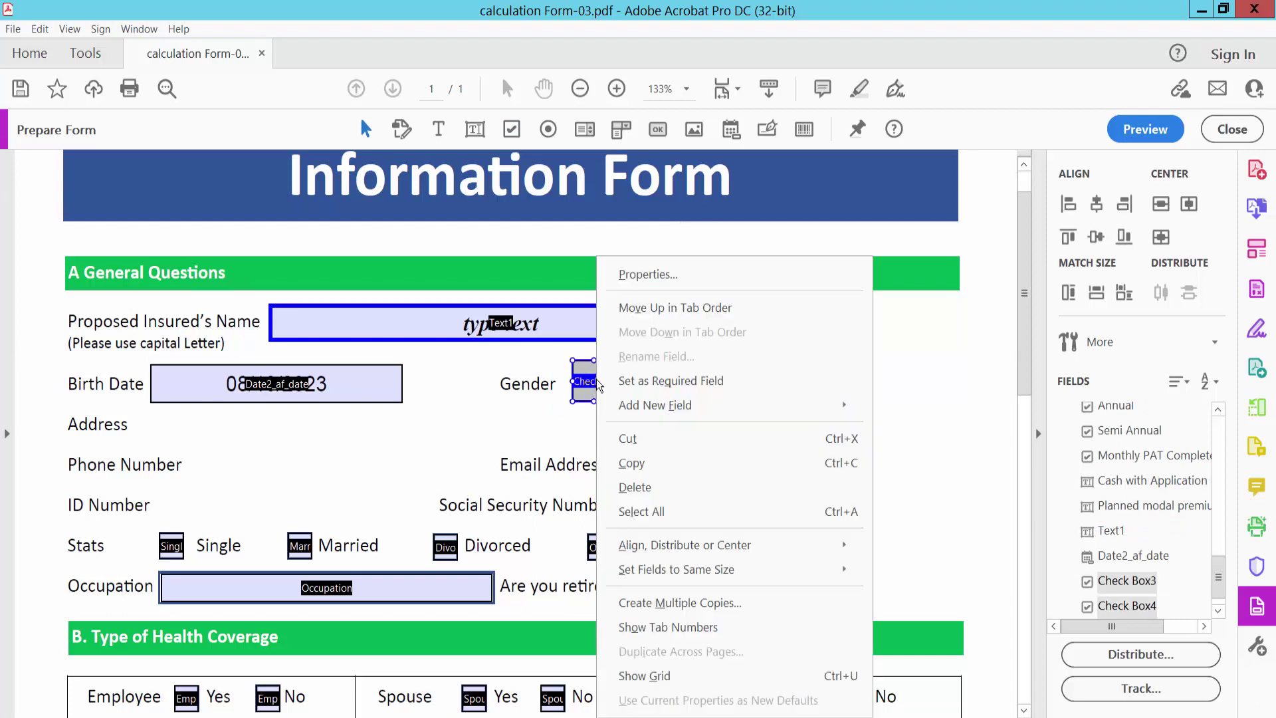
mouse_move(676, 568)
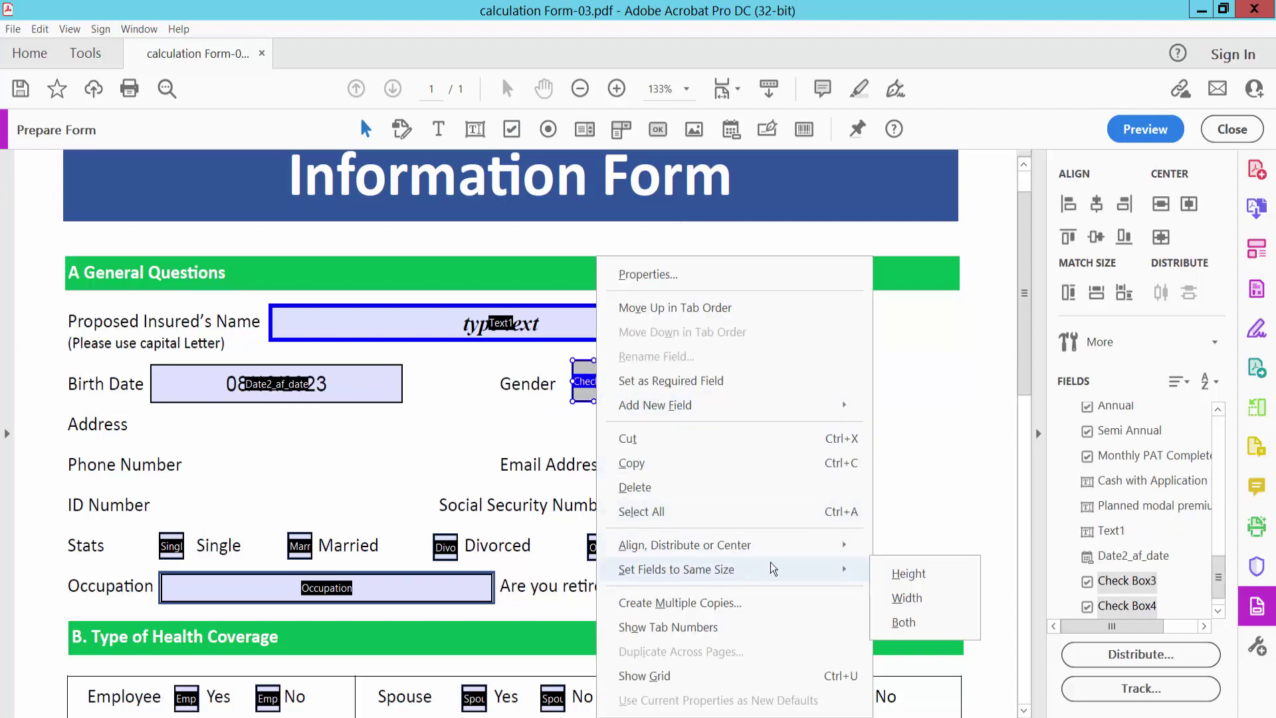
click(904, 629)
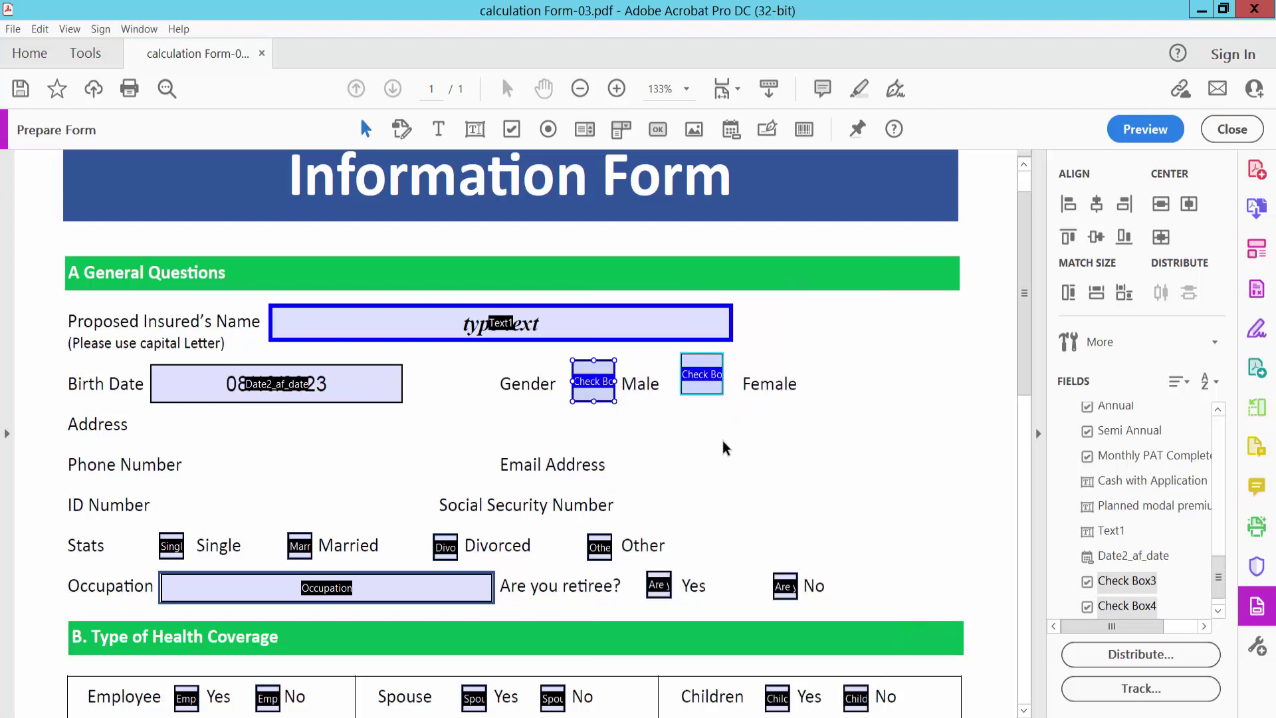
right_click(593, 384)
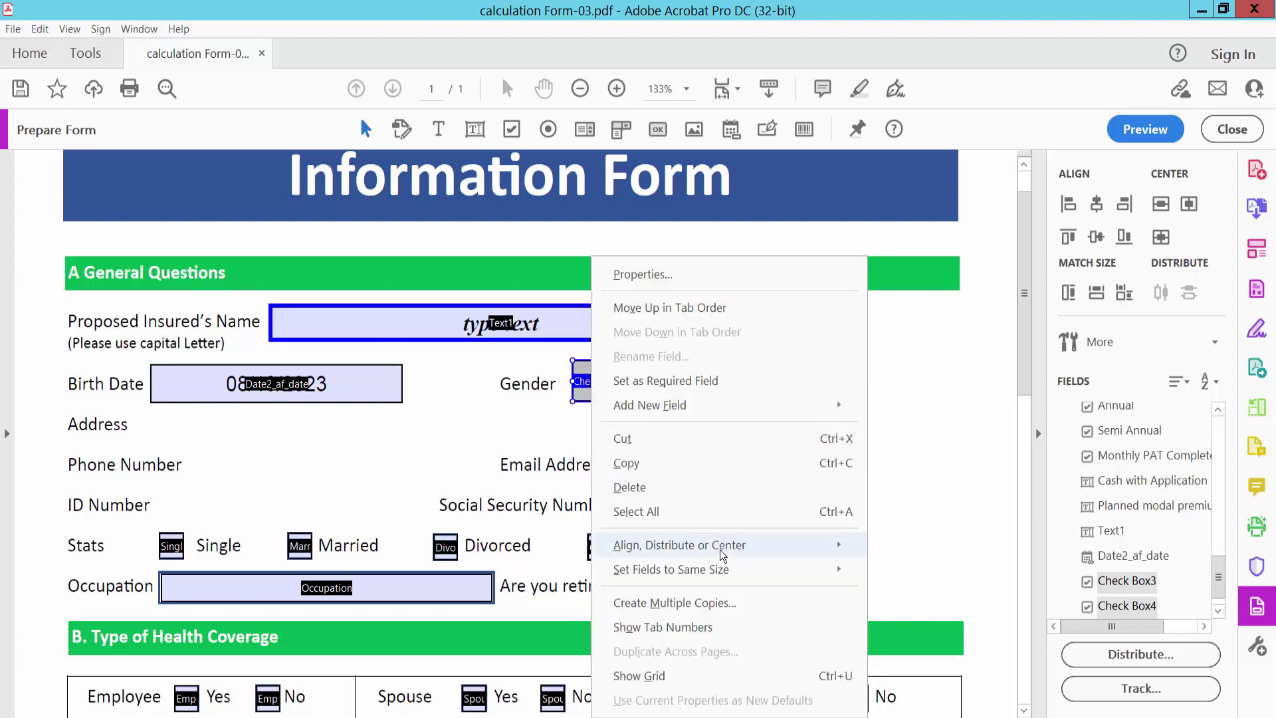
mouse_move(679, 544)
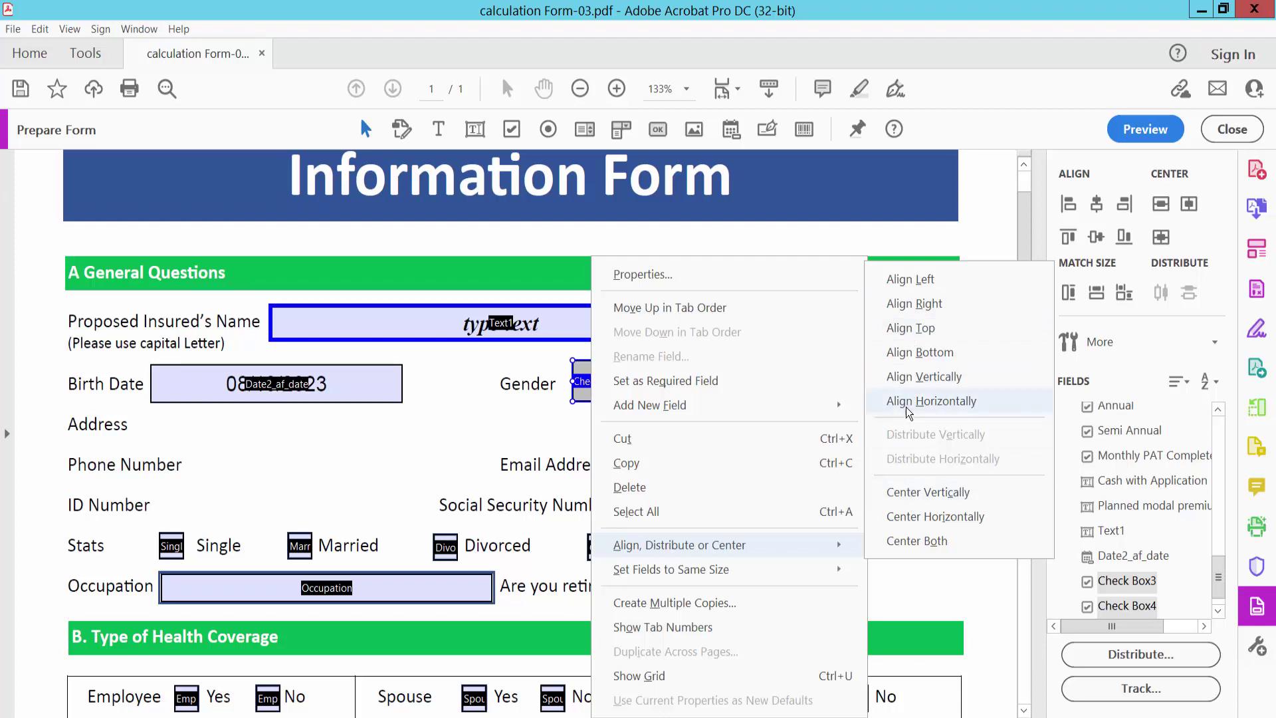
click(926, 356)
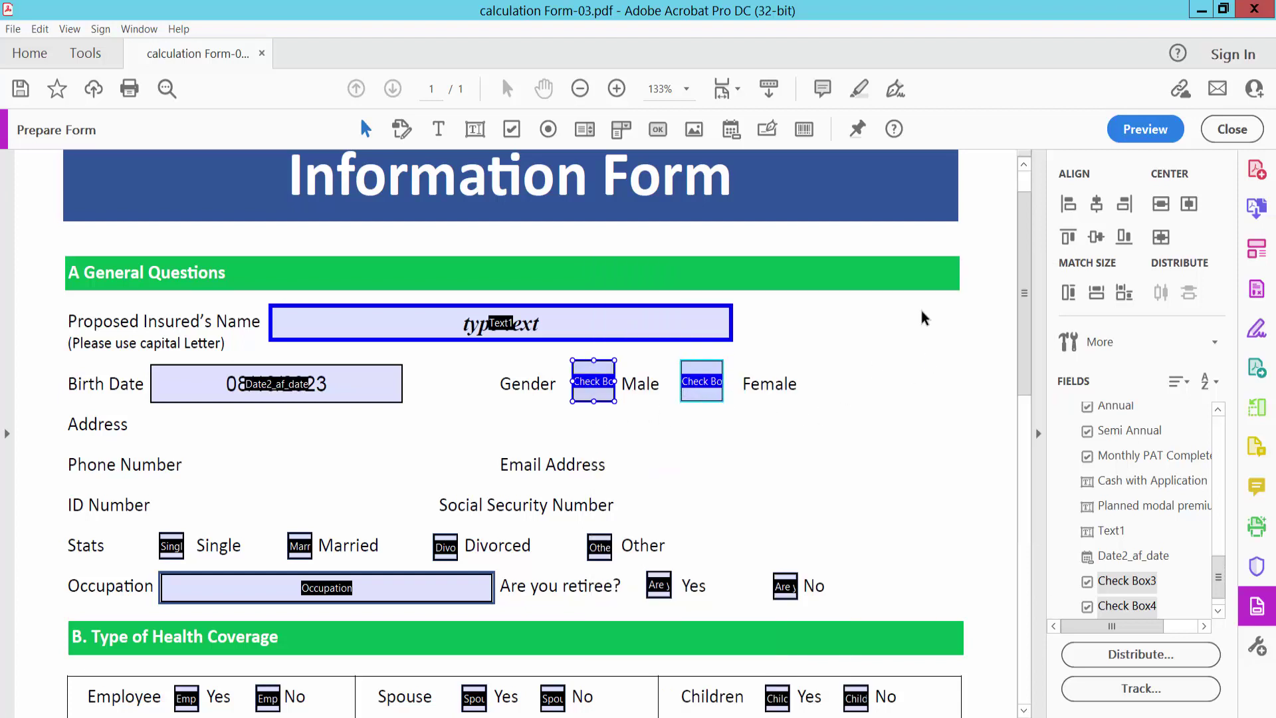
Preview the form and test ticking and unticking the Male and Female Gender check boxes.
click(1145, 129)
click(695, 381)
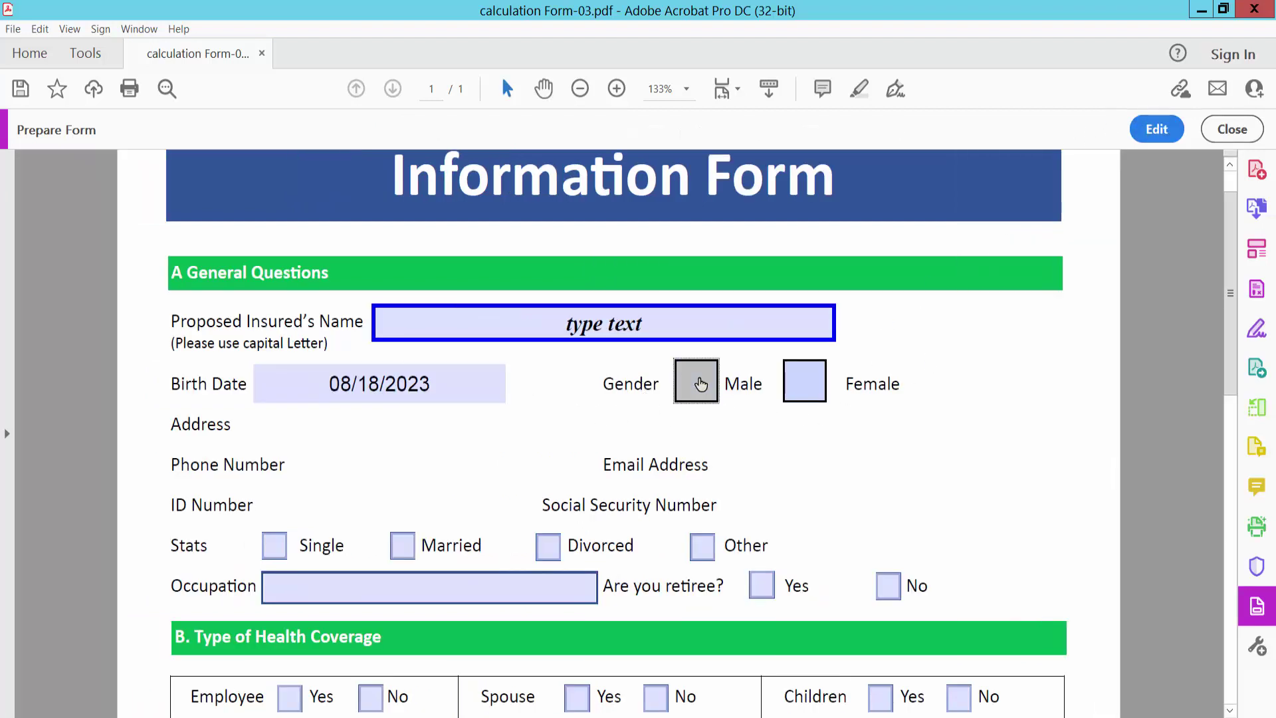
click(805, 381)
click(708, 390)
click(696, 389)
click(824, 395)
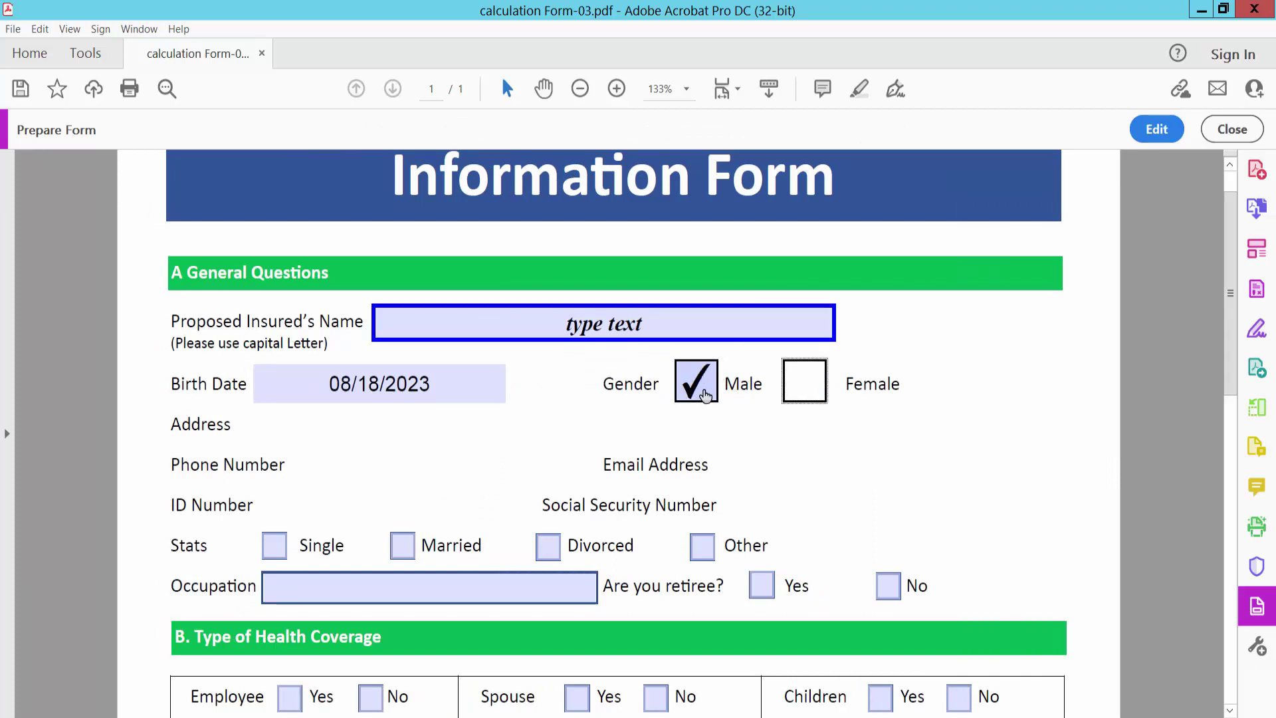
Scroll to the insurance table's Amount and Total Amount rows and return to field editing.
scroll(858, 371, down, 4)
scroll(882, 335, down, 5)
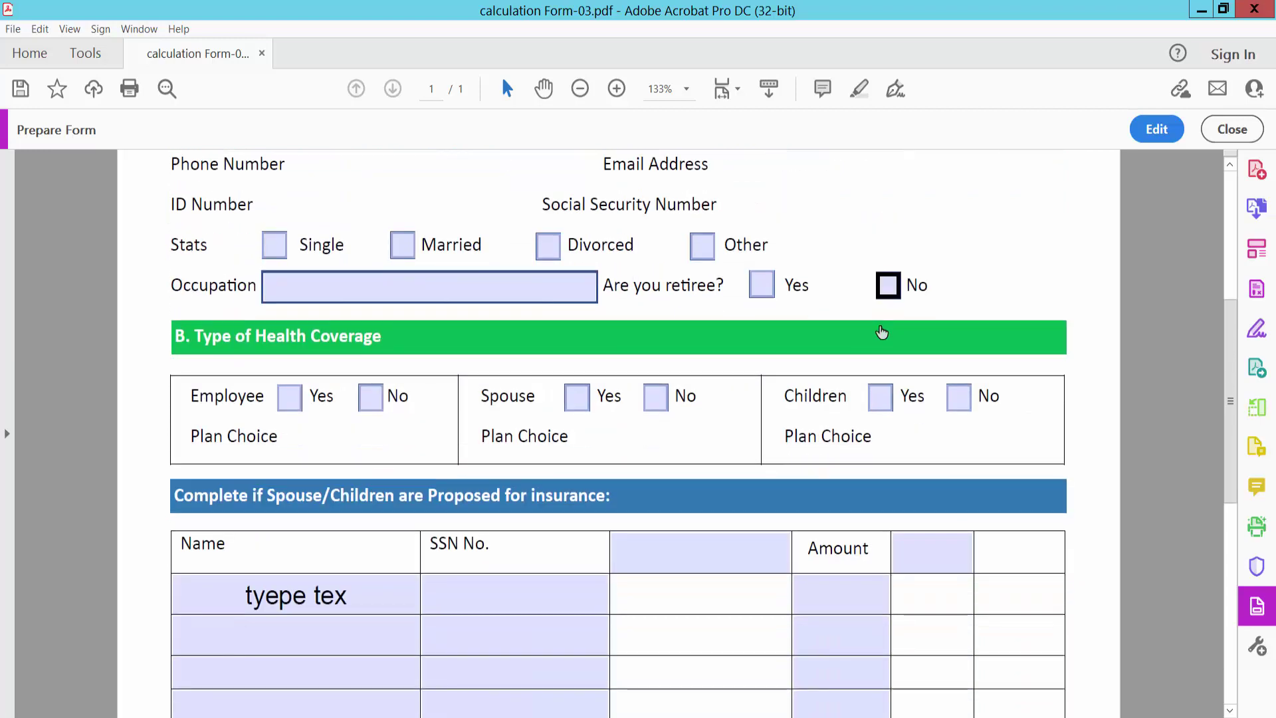
scroll(883, 325, down, 4)
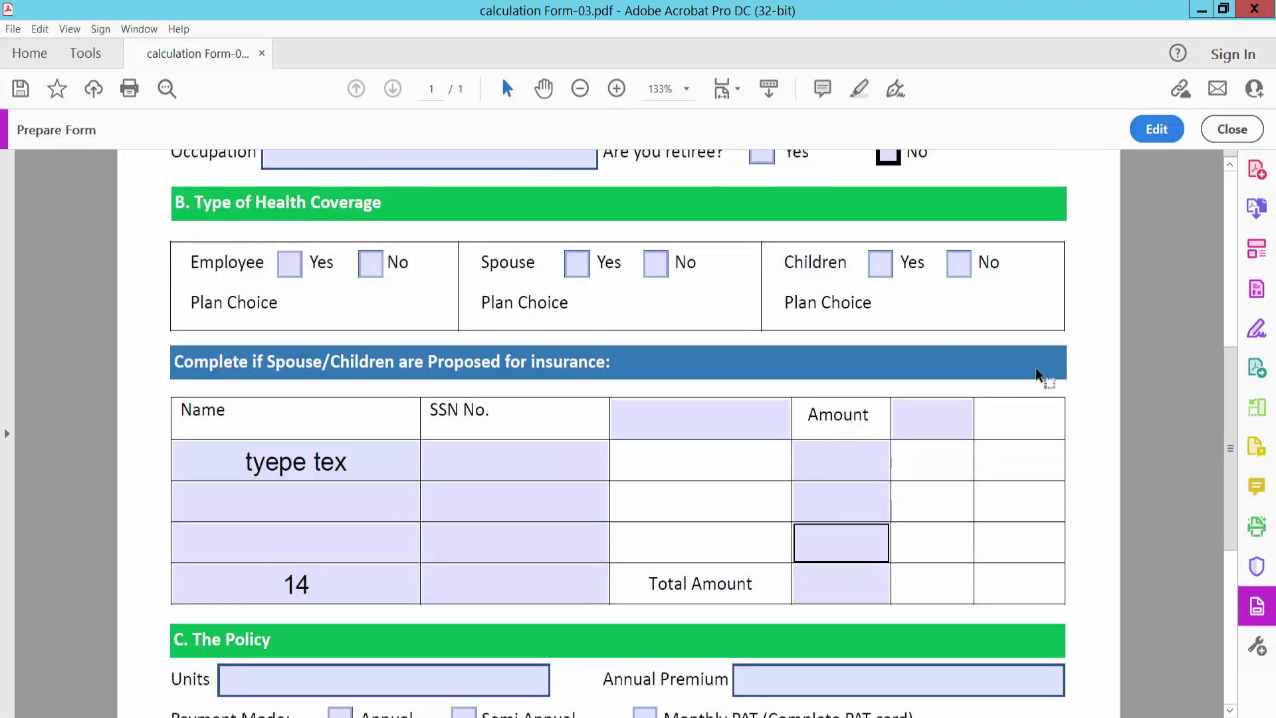
scroll(1056, 349, down, 1)
click(1156, 131)
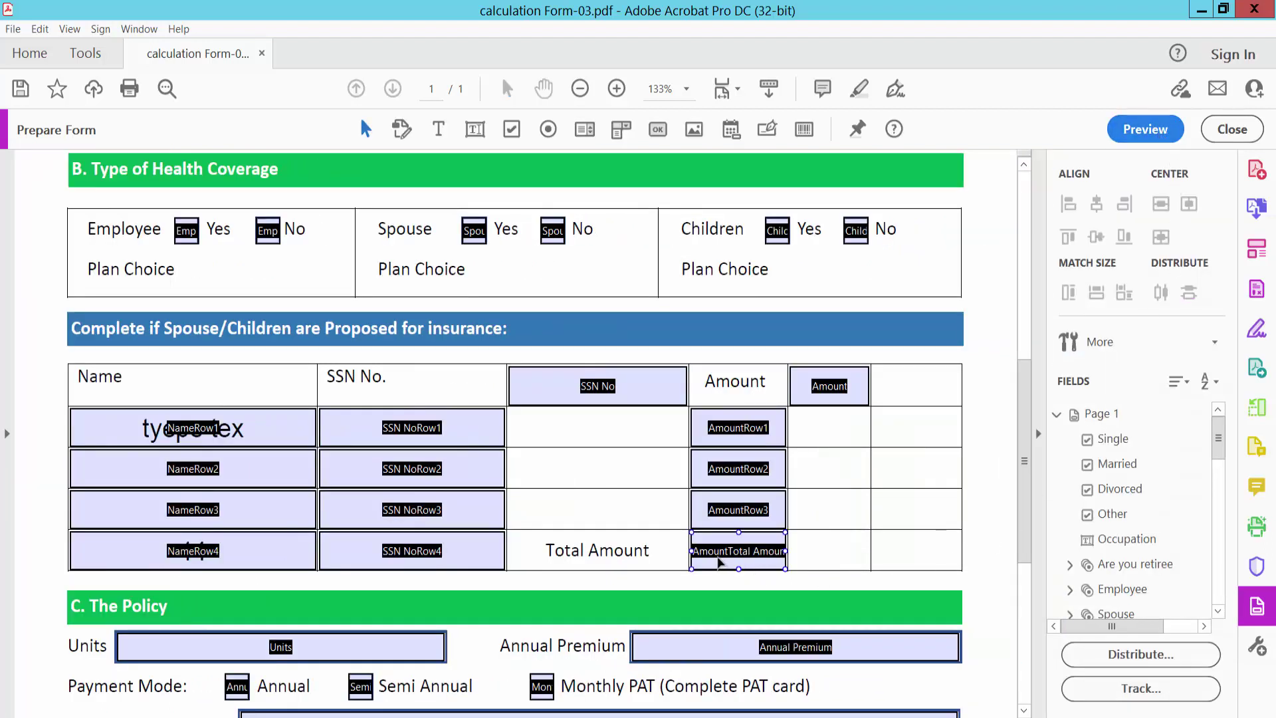
Set the Total Amount field's calculation to 'Value is the sum (+)'.
click(749, 562)
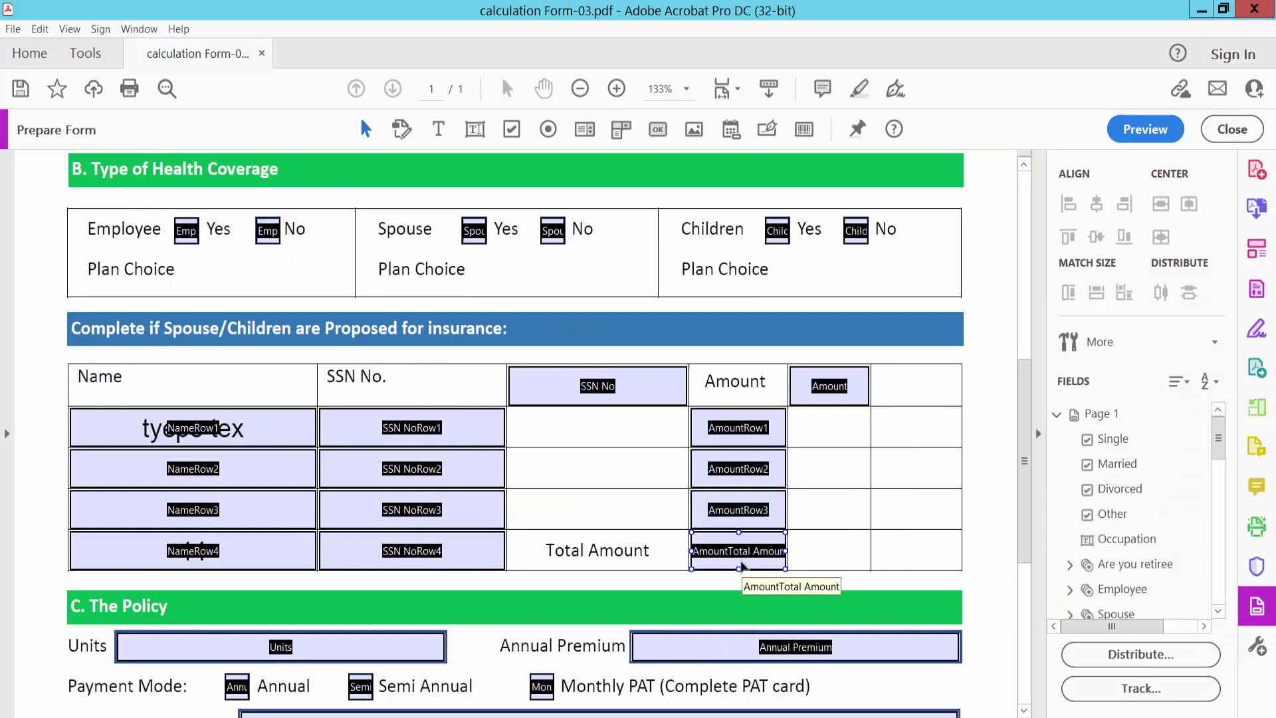
right_click(751, 553)
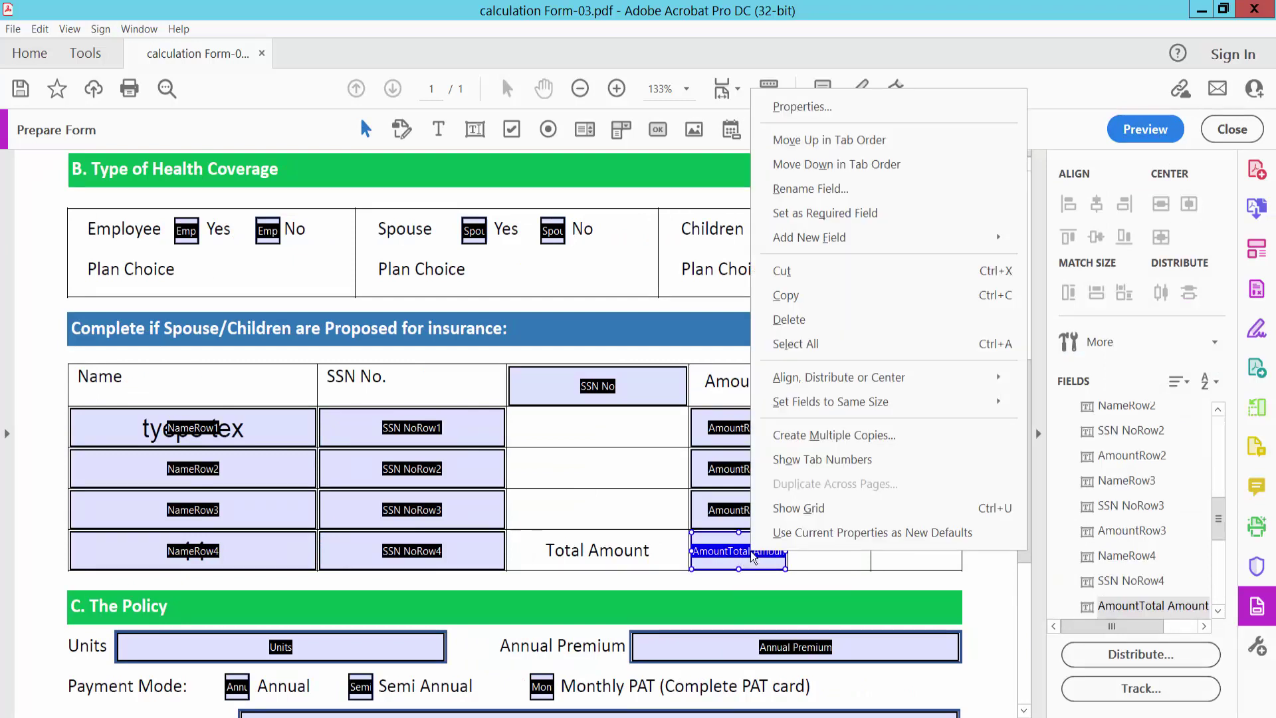
click(795, 107)
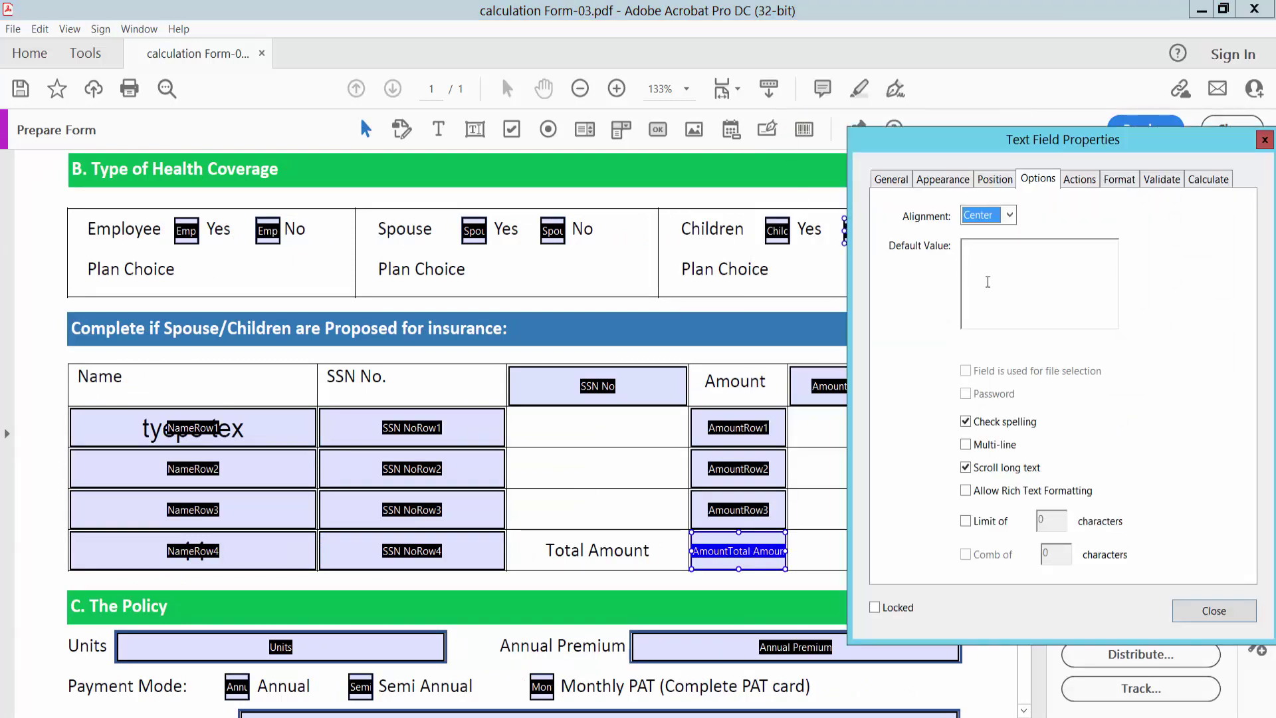
click(1210, 181)
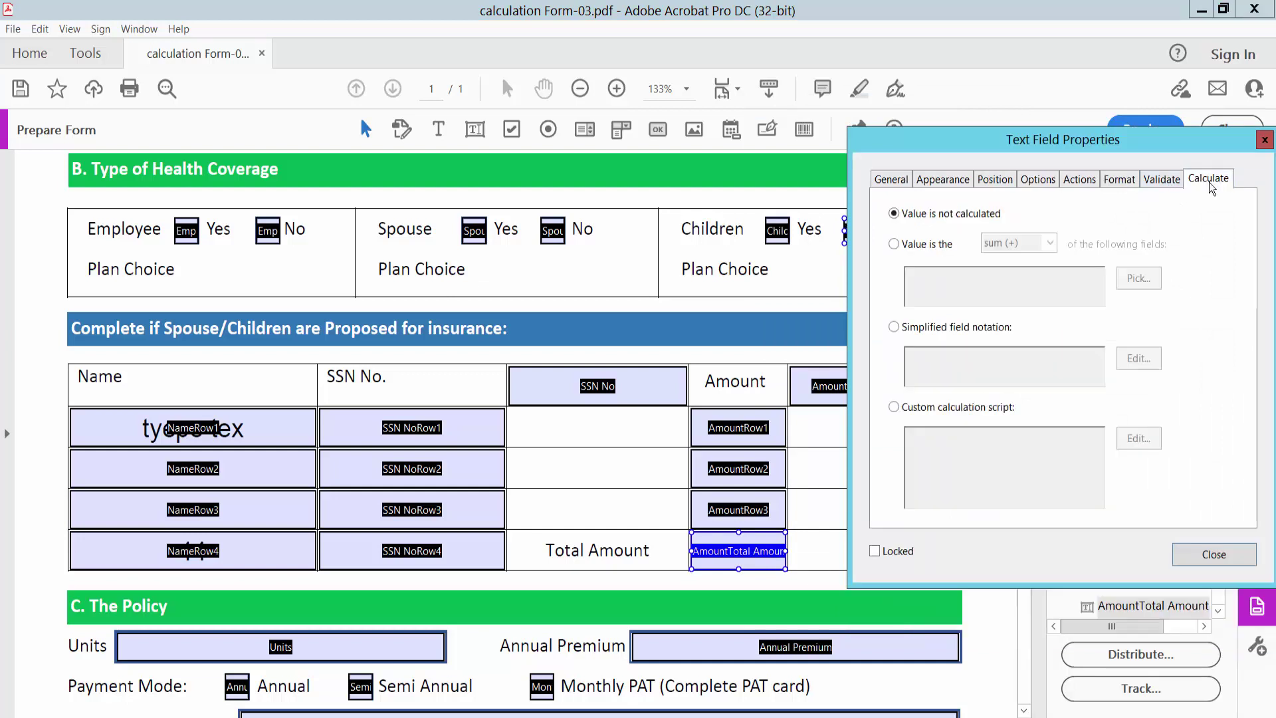
click(895, 245)
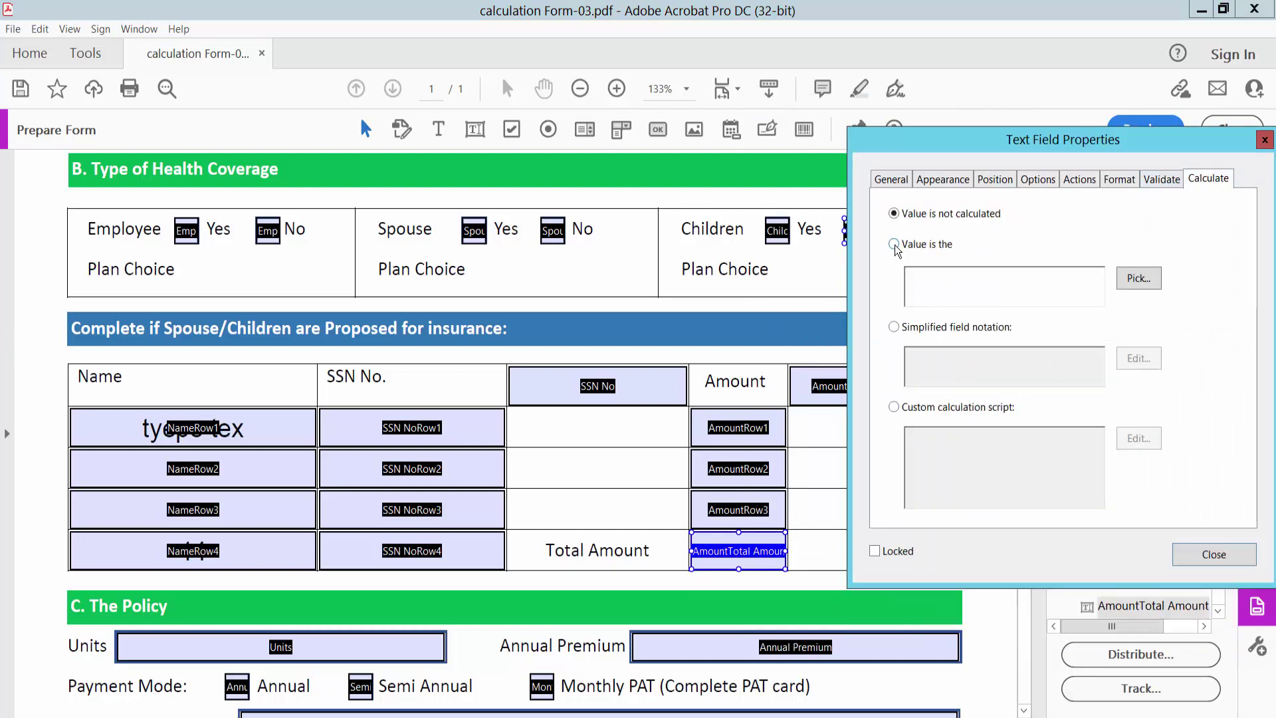
click(1051, 243)
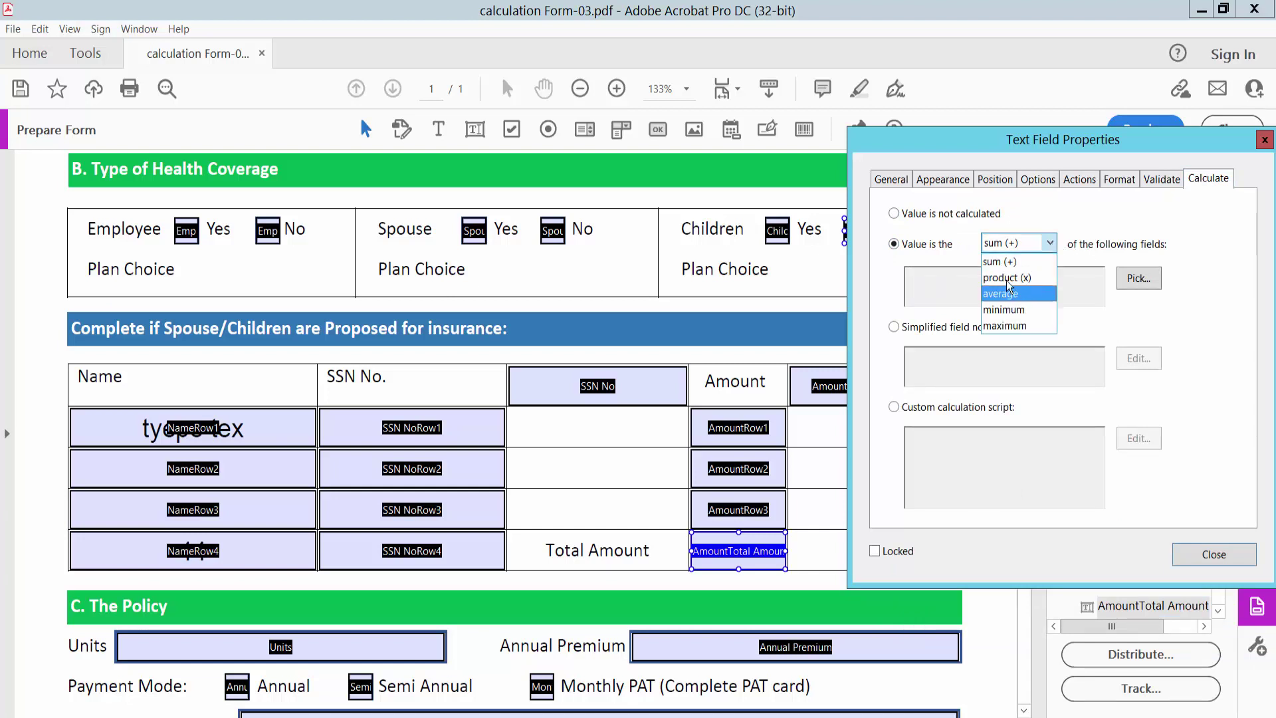
click(1004, 263)
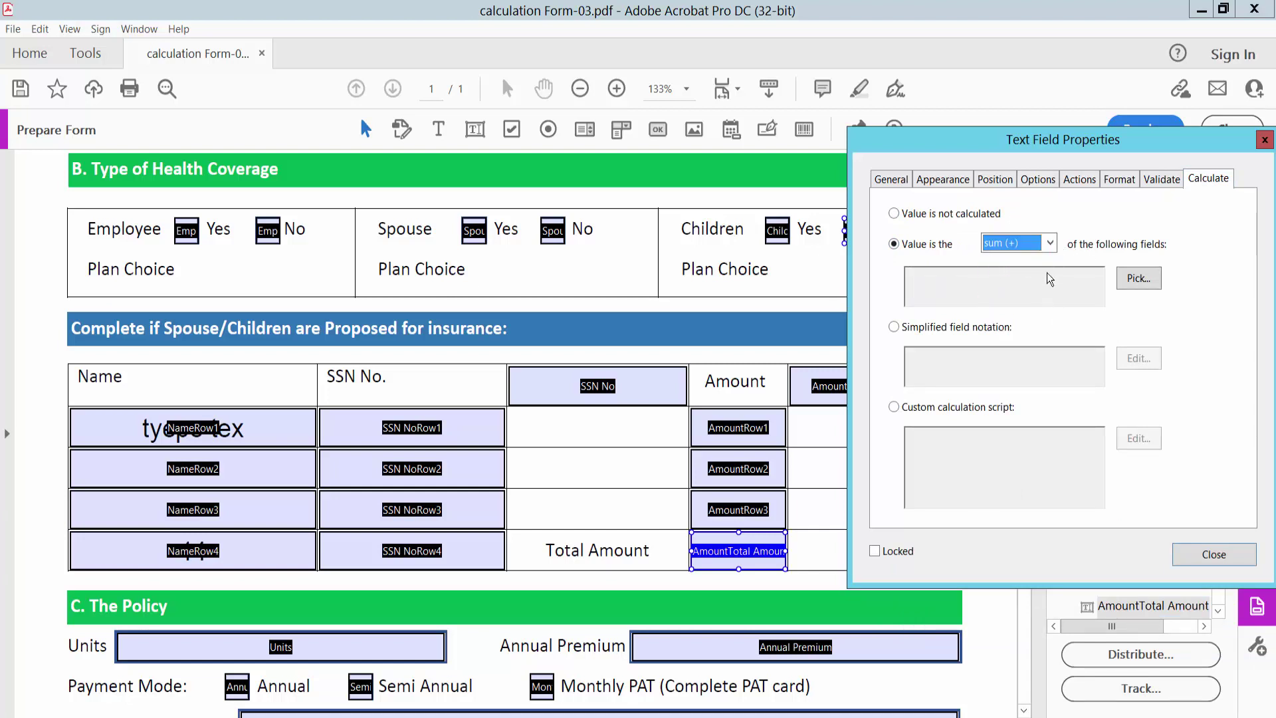
click(1133, 278)
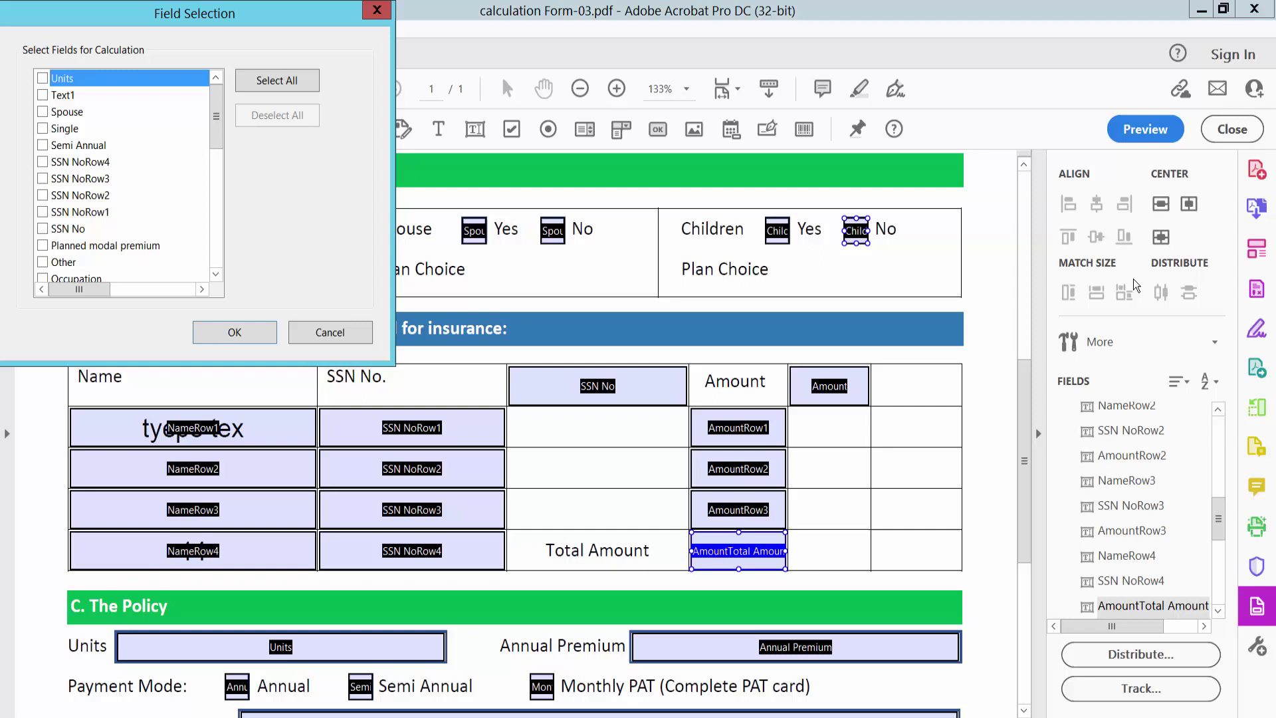
Pick AmountRow1, AmountRow2 and AmountRow3 as the fields to sum.
drag(229, 32, 1087, 281)
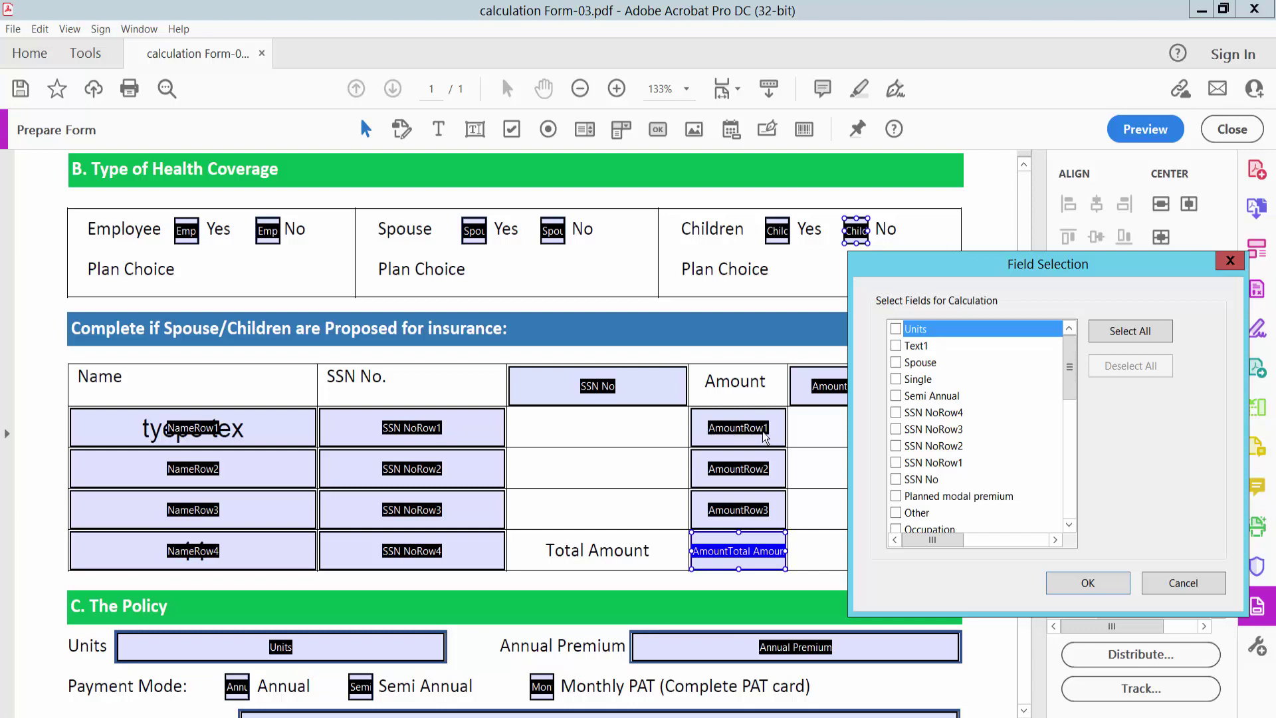
scroll(1023, 395, down, 1)
scroll(994, 401, up, 1)
scroll(994, 401, down, 2)
scroll(990, 406, down, 1)
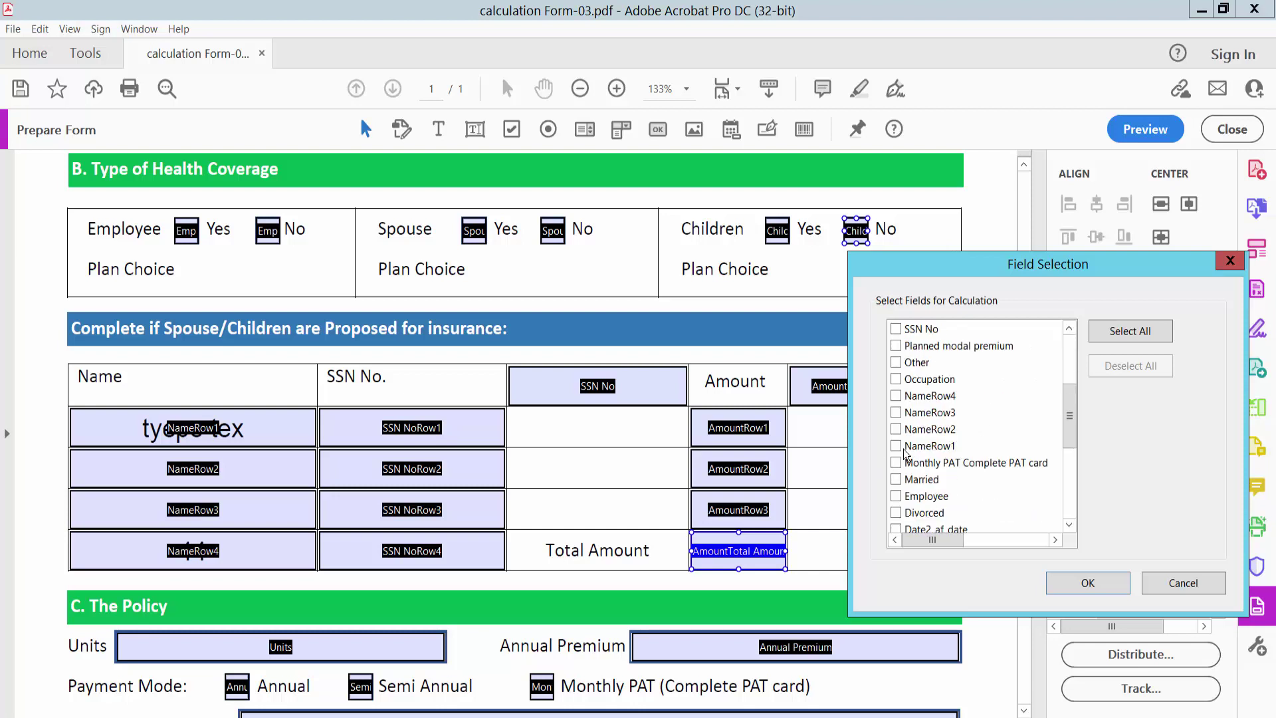
scroll(963, 448, down, 2)
scroll(963, 448, down, 1)
scroll(970, 455, down, 1)
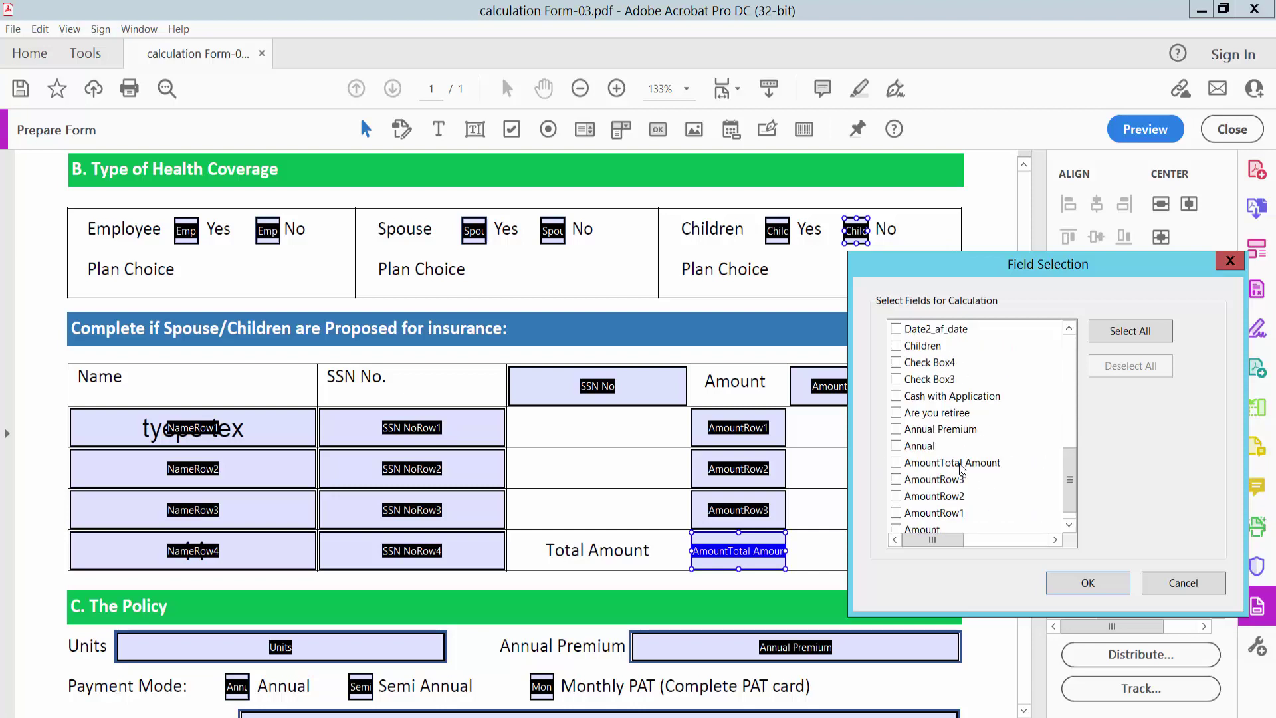
scroll(995, 470, down, 1)
click(897, 496)
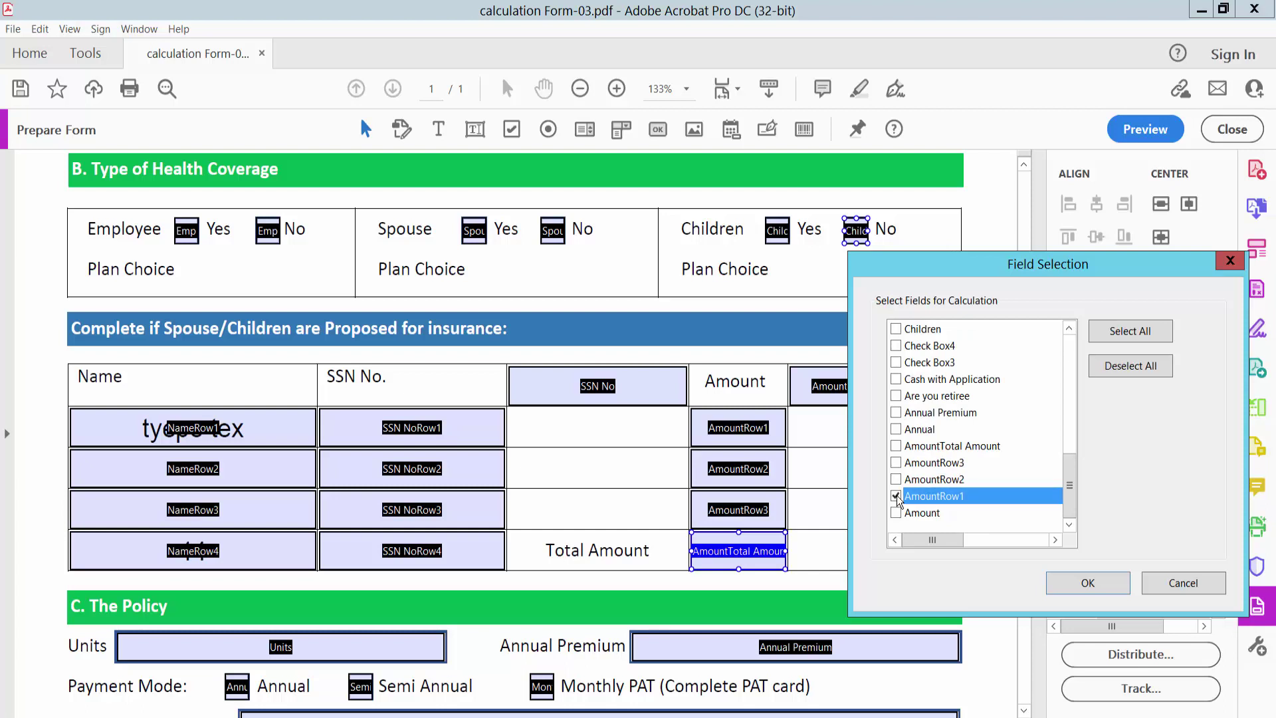
click(896, 479)
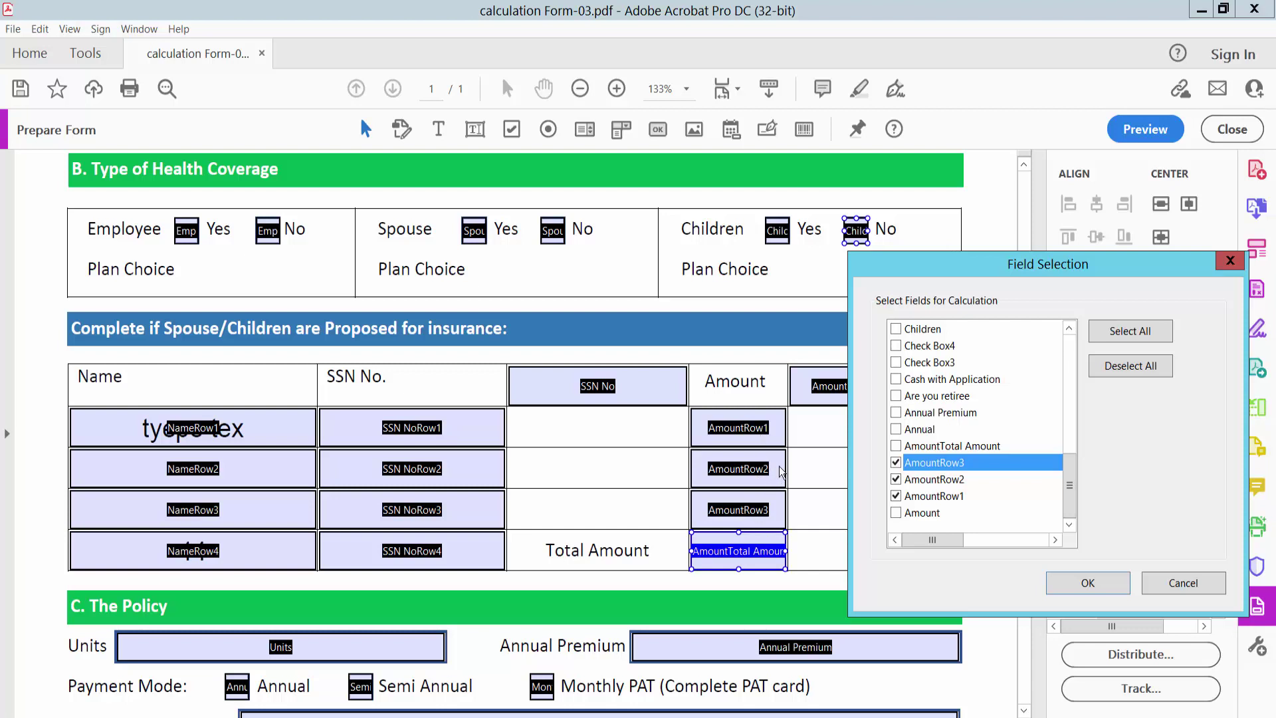
click(1089, 583)
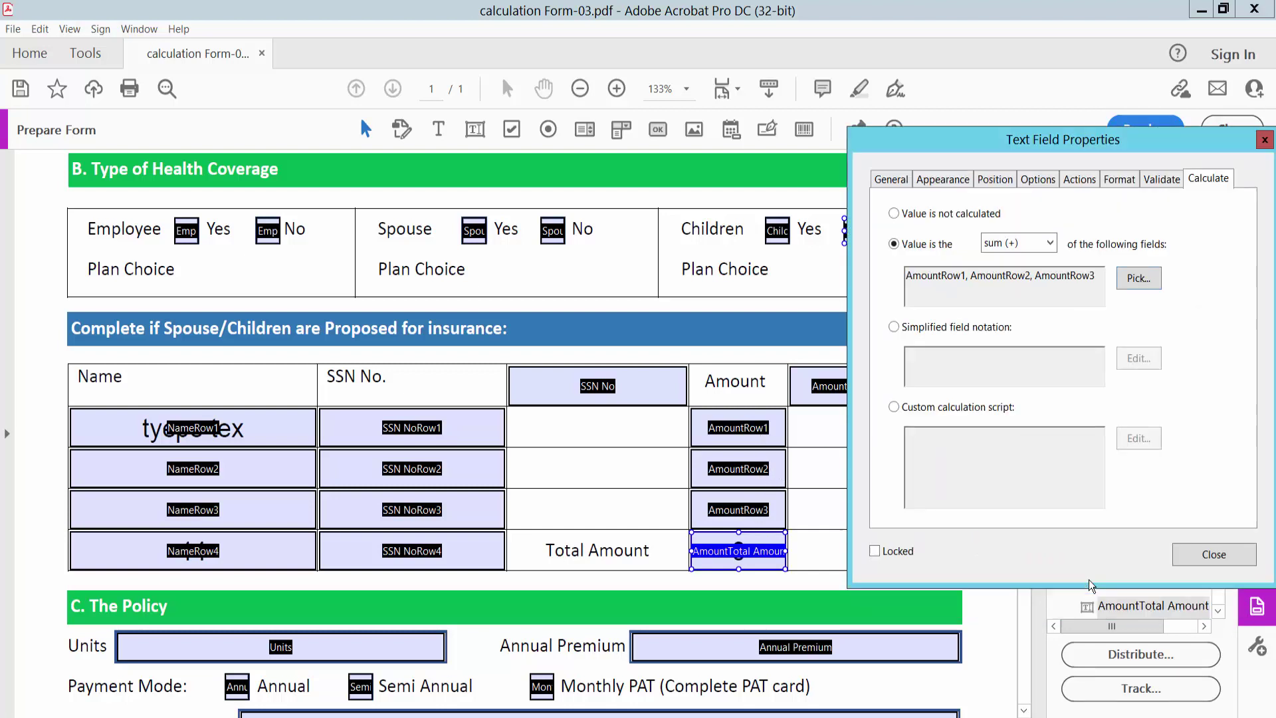
Preview the form and enter 14, 25 and 10 in the Amount rows, giving a total of 49.
click(1215, 555)
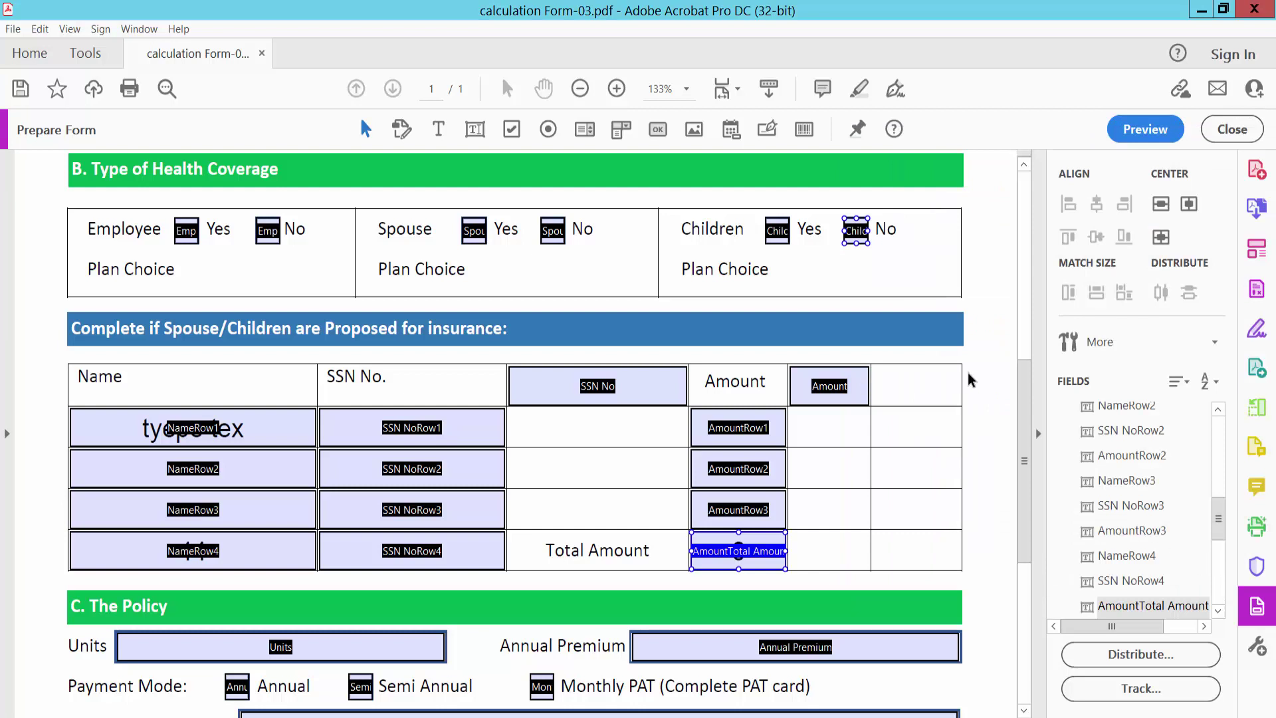
click(1144, 129)
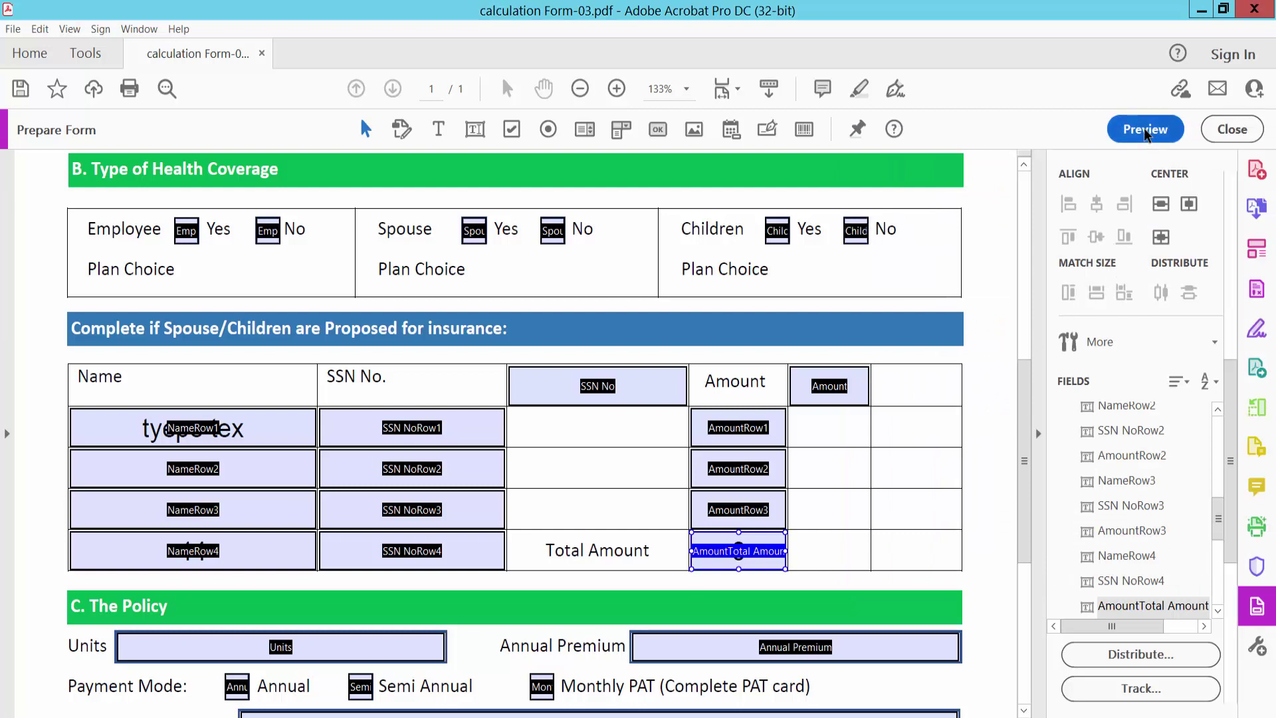
click(841, 427)
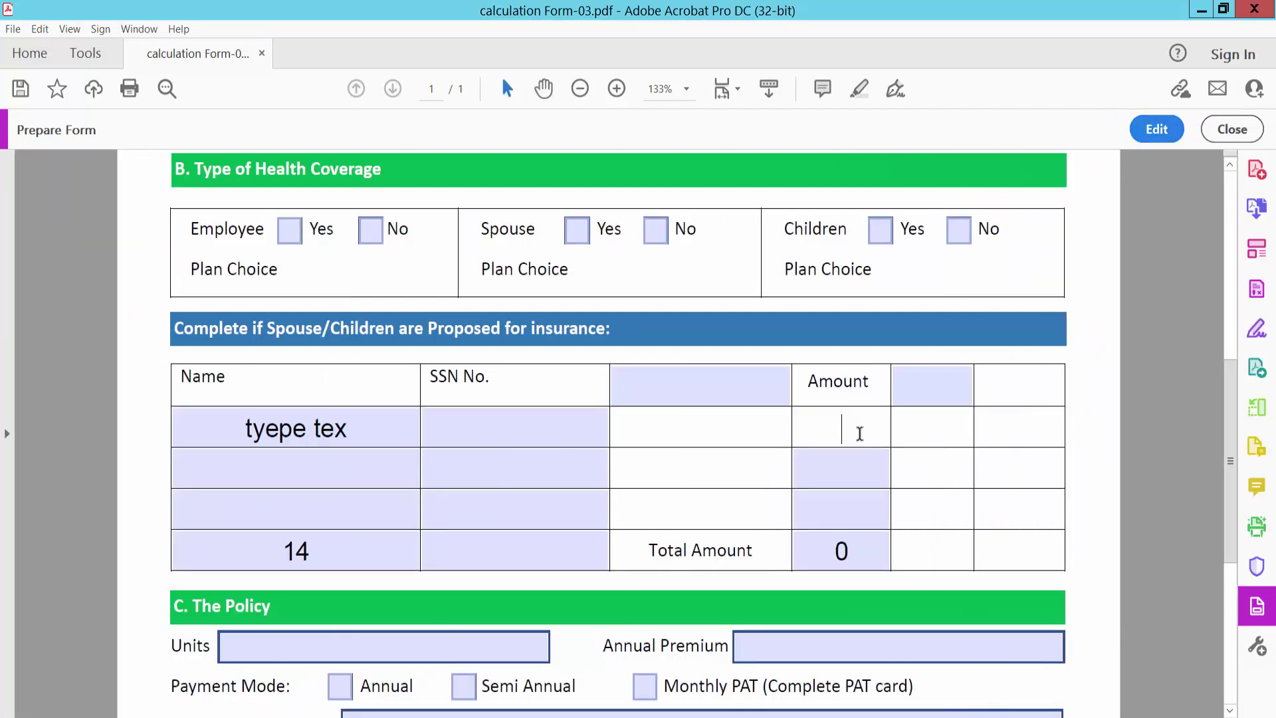
text(14)
click(848, 467)
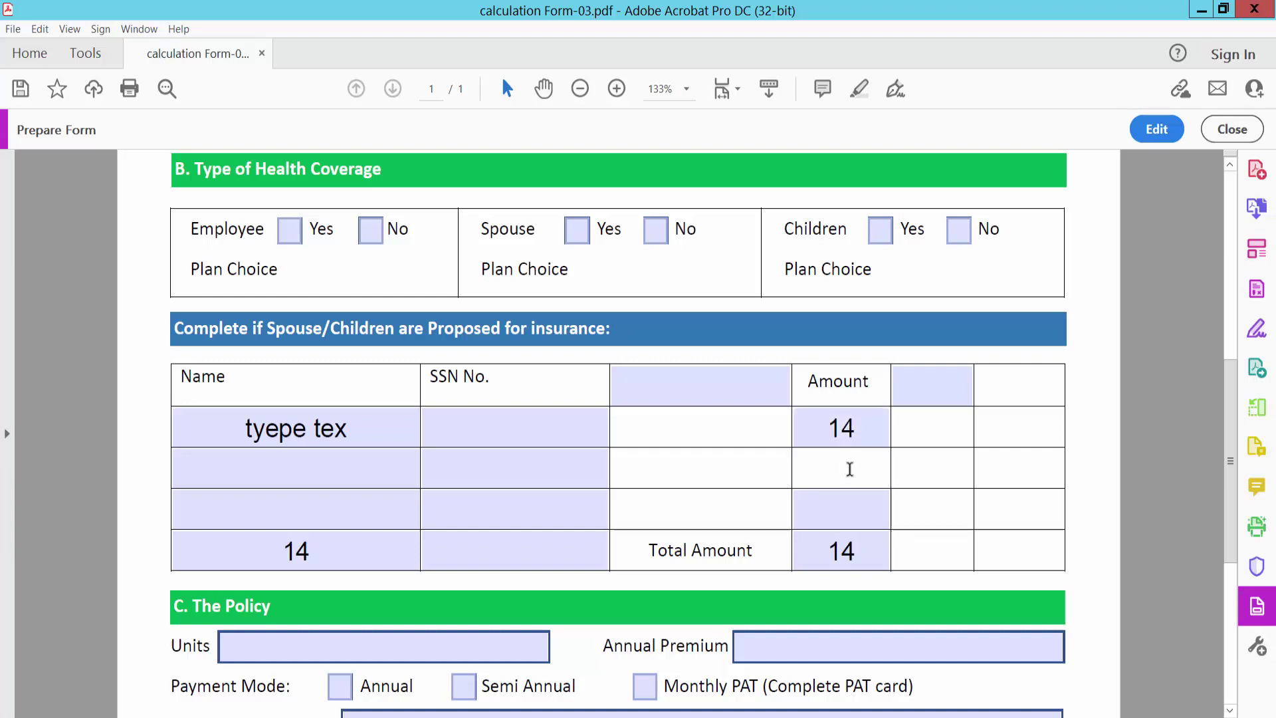
text(25)
click(860, 509)
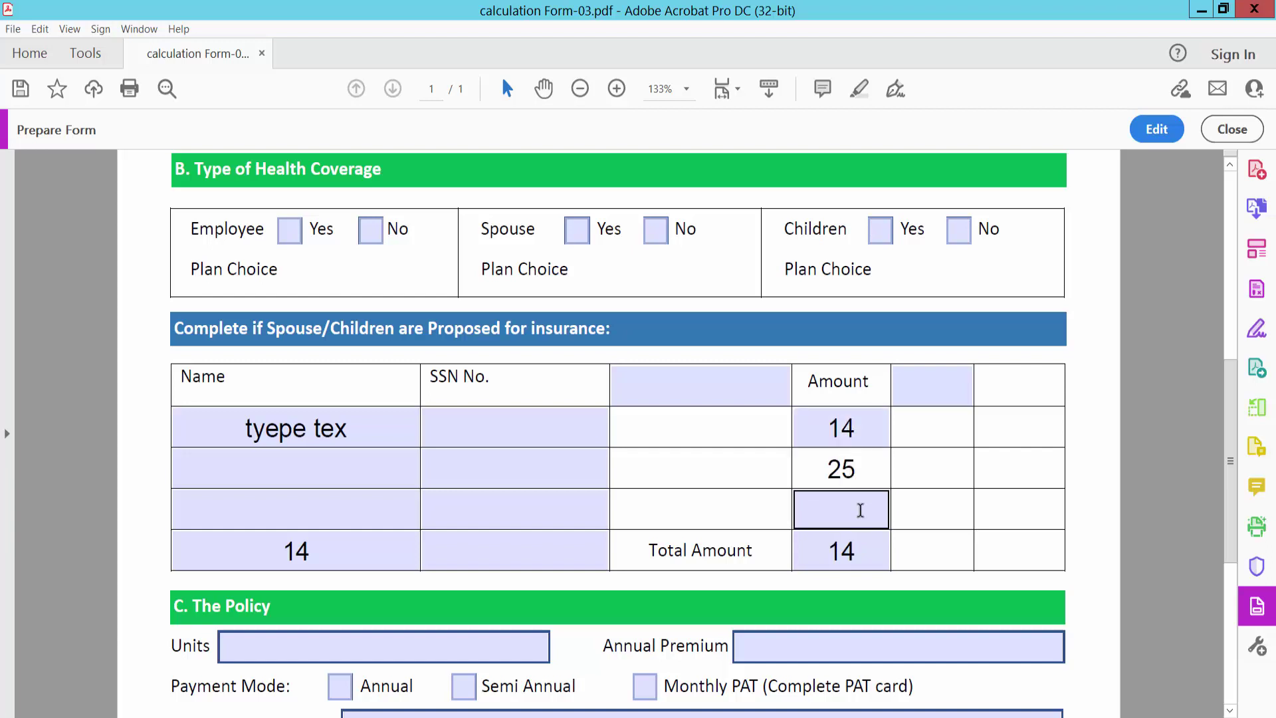
text(10)
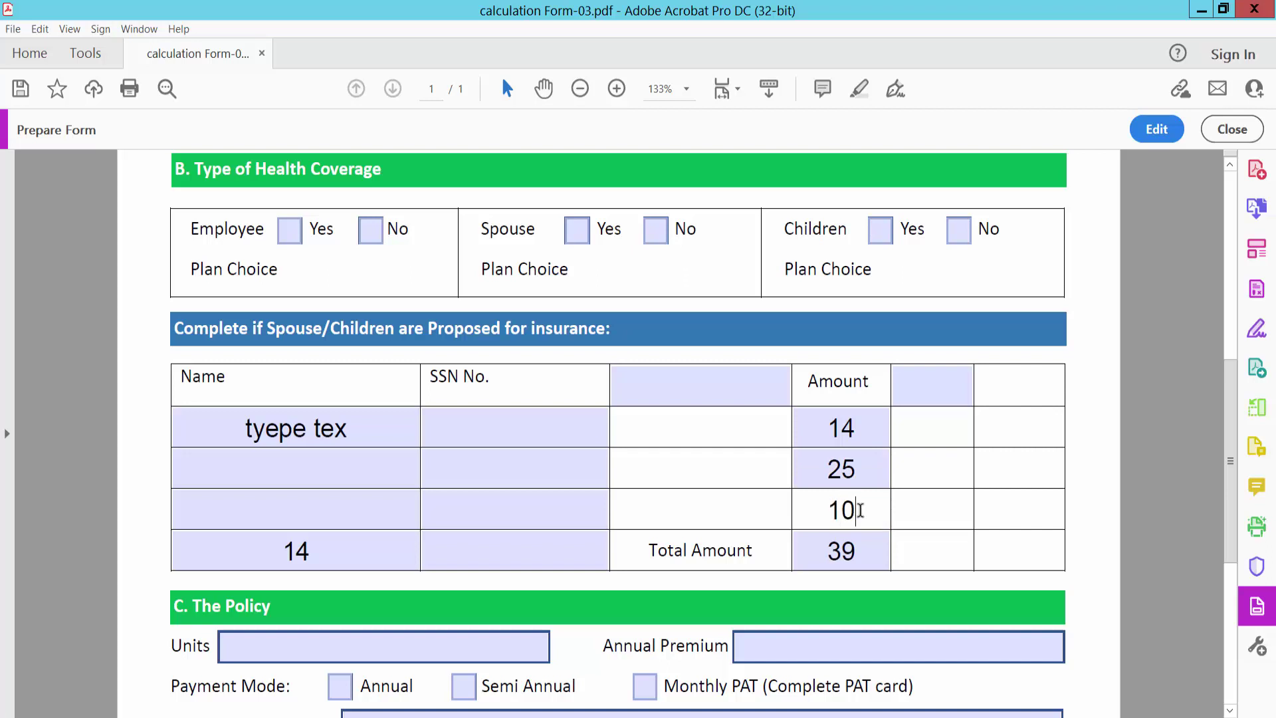
click(869, 545)
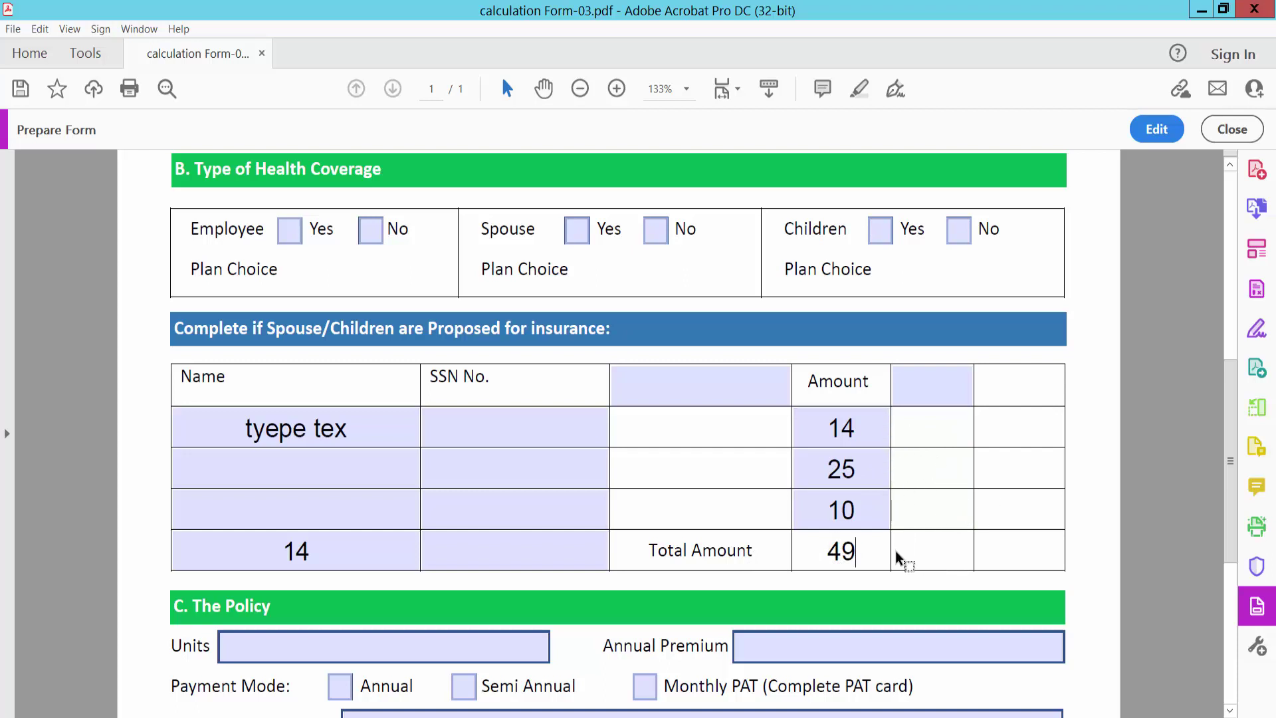
Recheck the Total Amount field's sum of the Amount rows, then exit form editing.
click(1156, 129)
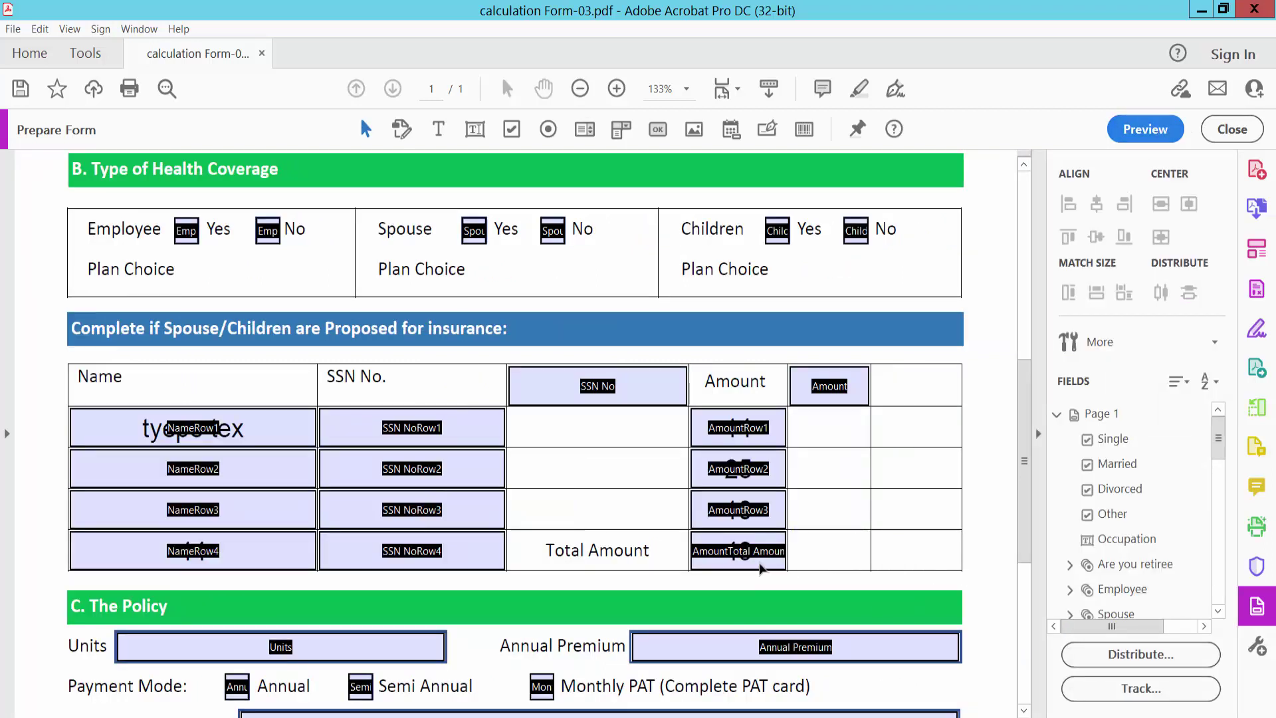
click(749, 558)
right_click(757, 557)
click(814, 107)
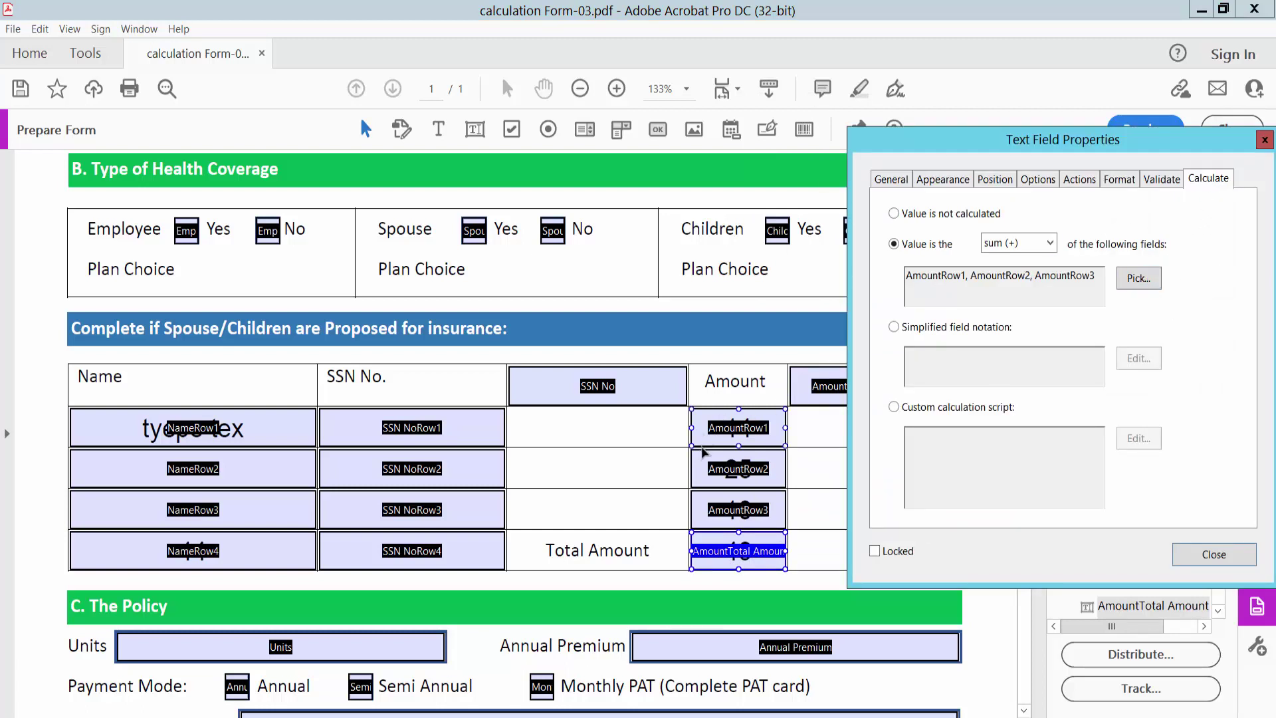
ctrl+click(737, 431)
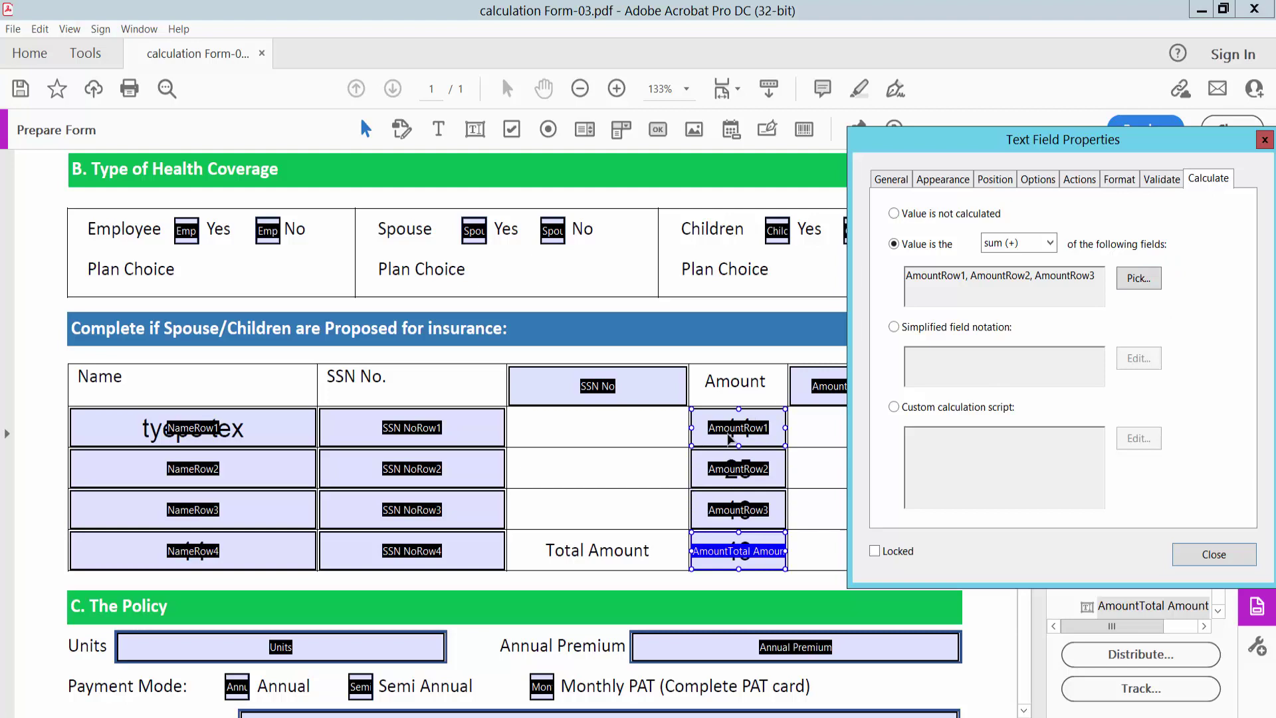
ctrl+click(741, 519)
click(1214, 554)
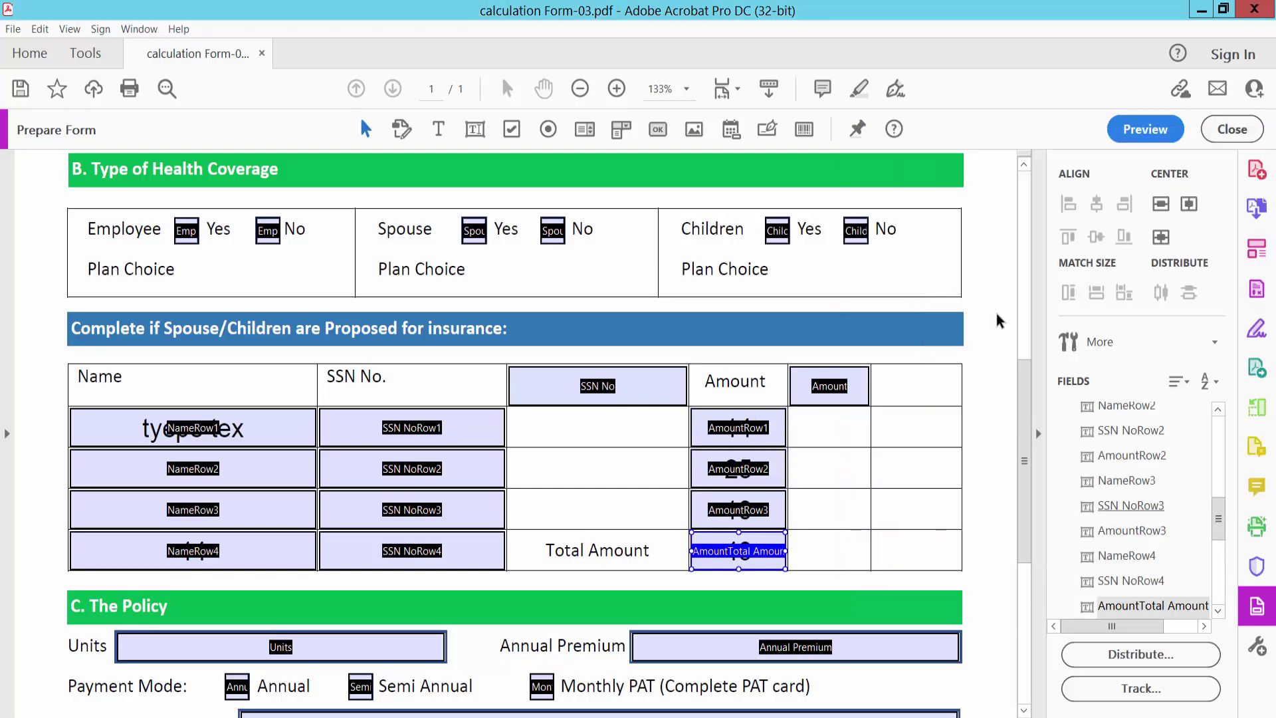
click(1221, 131)
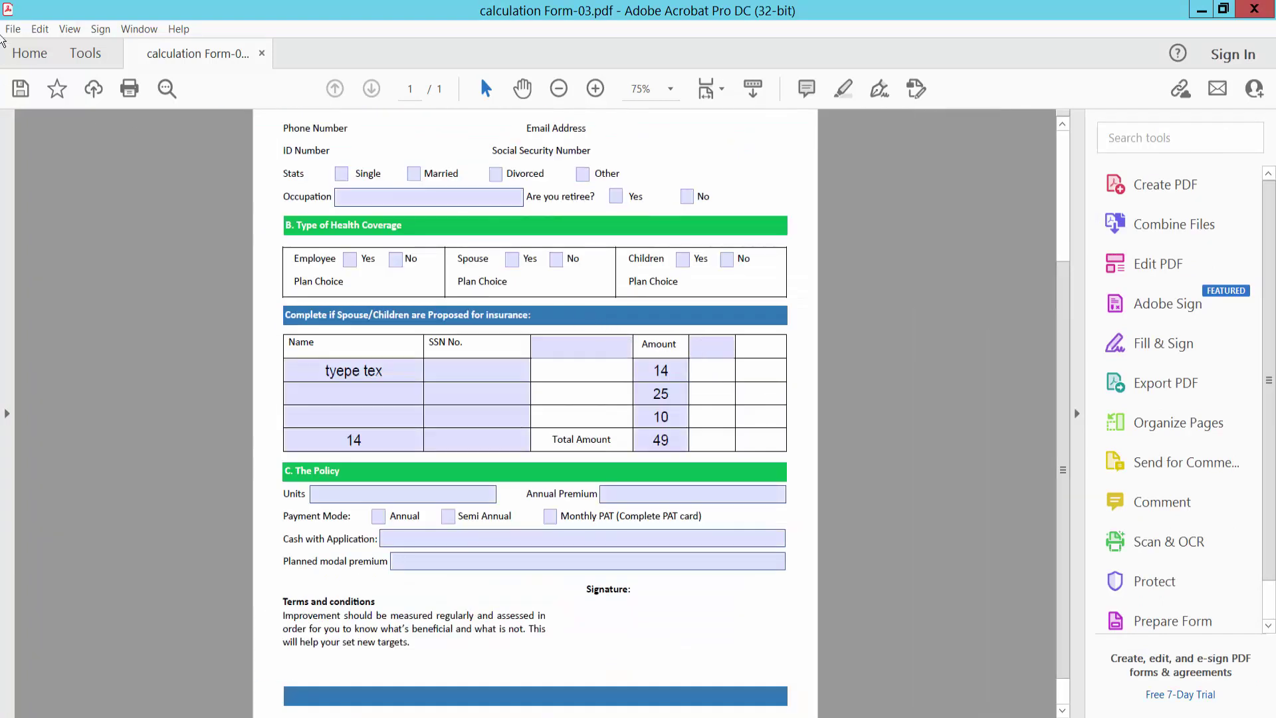
Open the File menu and dismiss it without running a command.
click(14, 29)
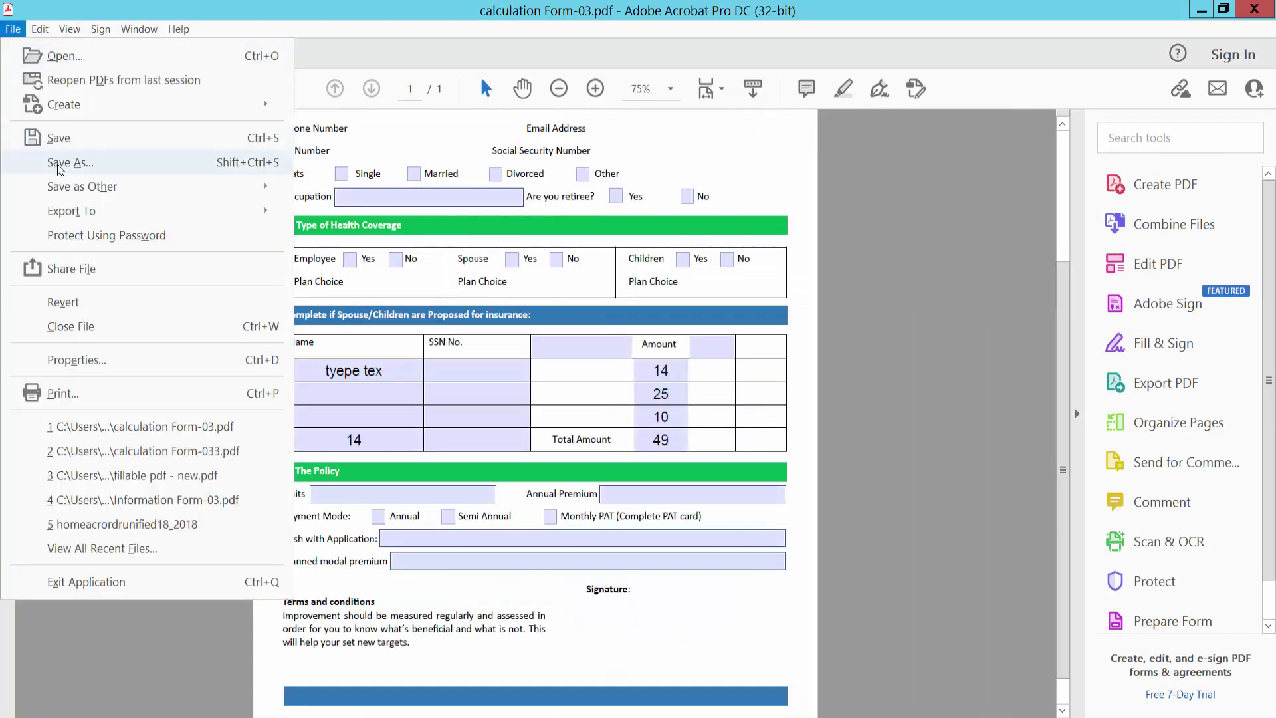
click(668, 648)
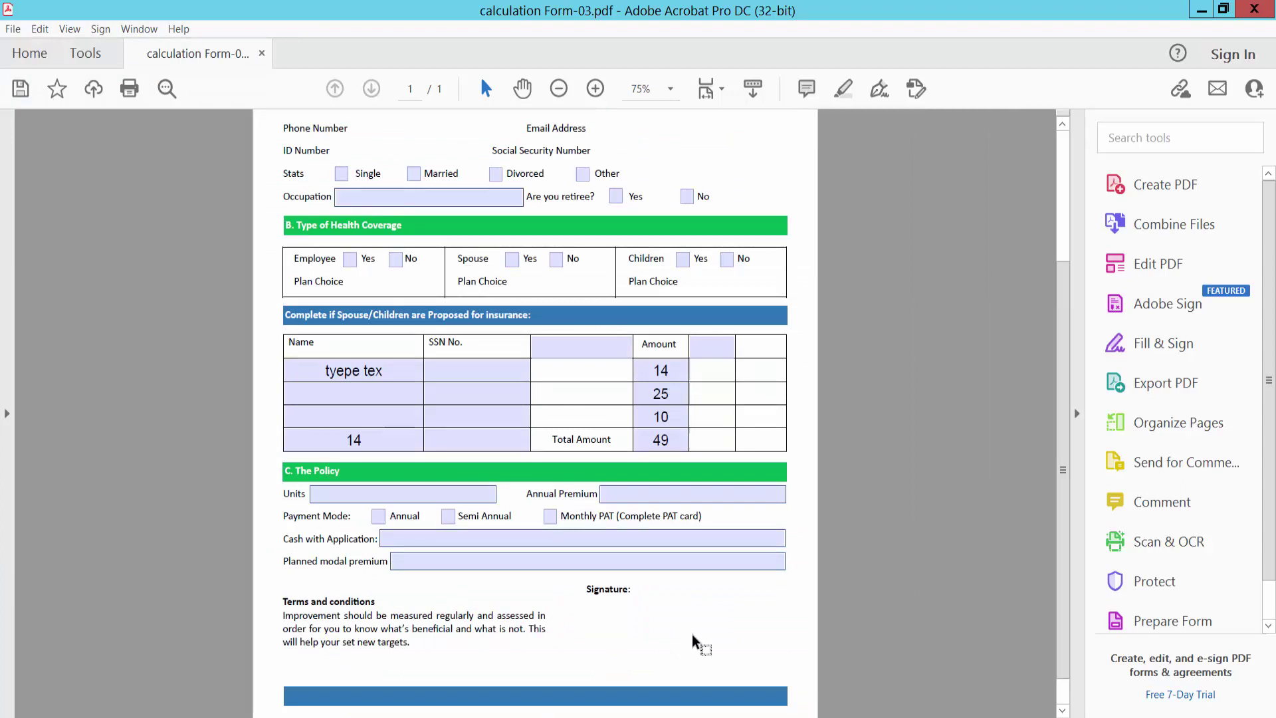